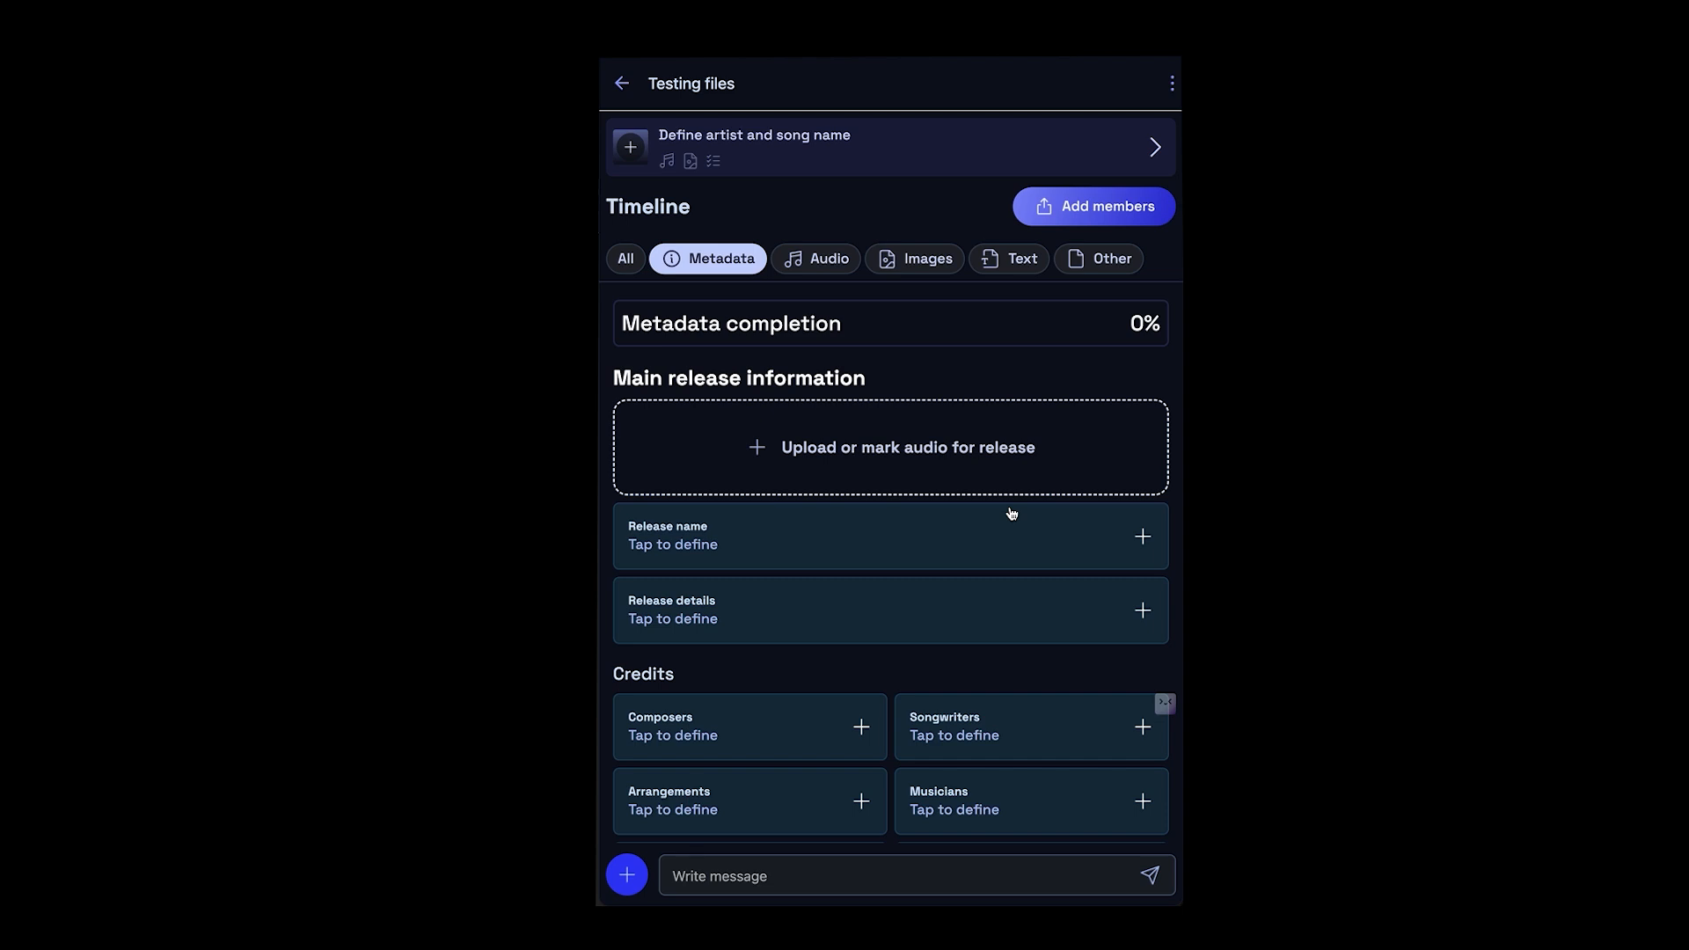
# - Upload Dreams (Draft 4).mp3 as the project's release audio and briefly play it
pyautogui.press('super+Tab')
pyautogui.moveTo(740, 415); pyautogui.dragTo(826, 403)
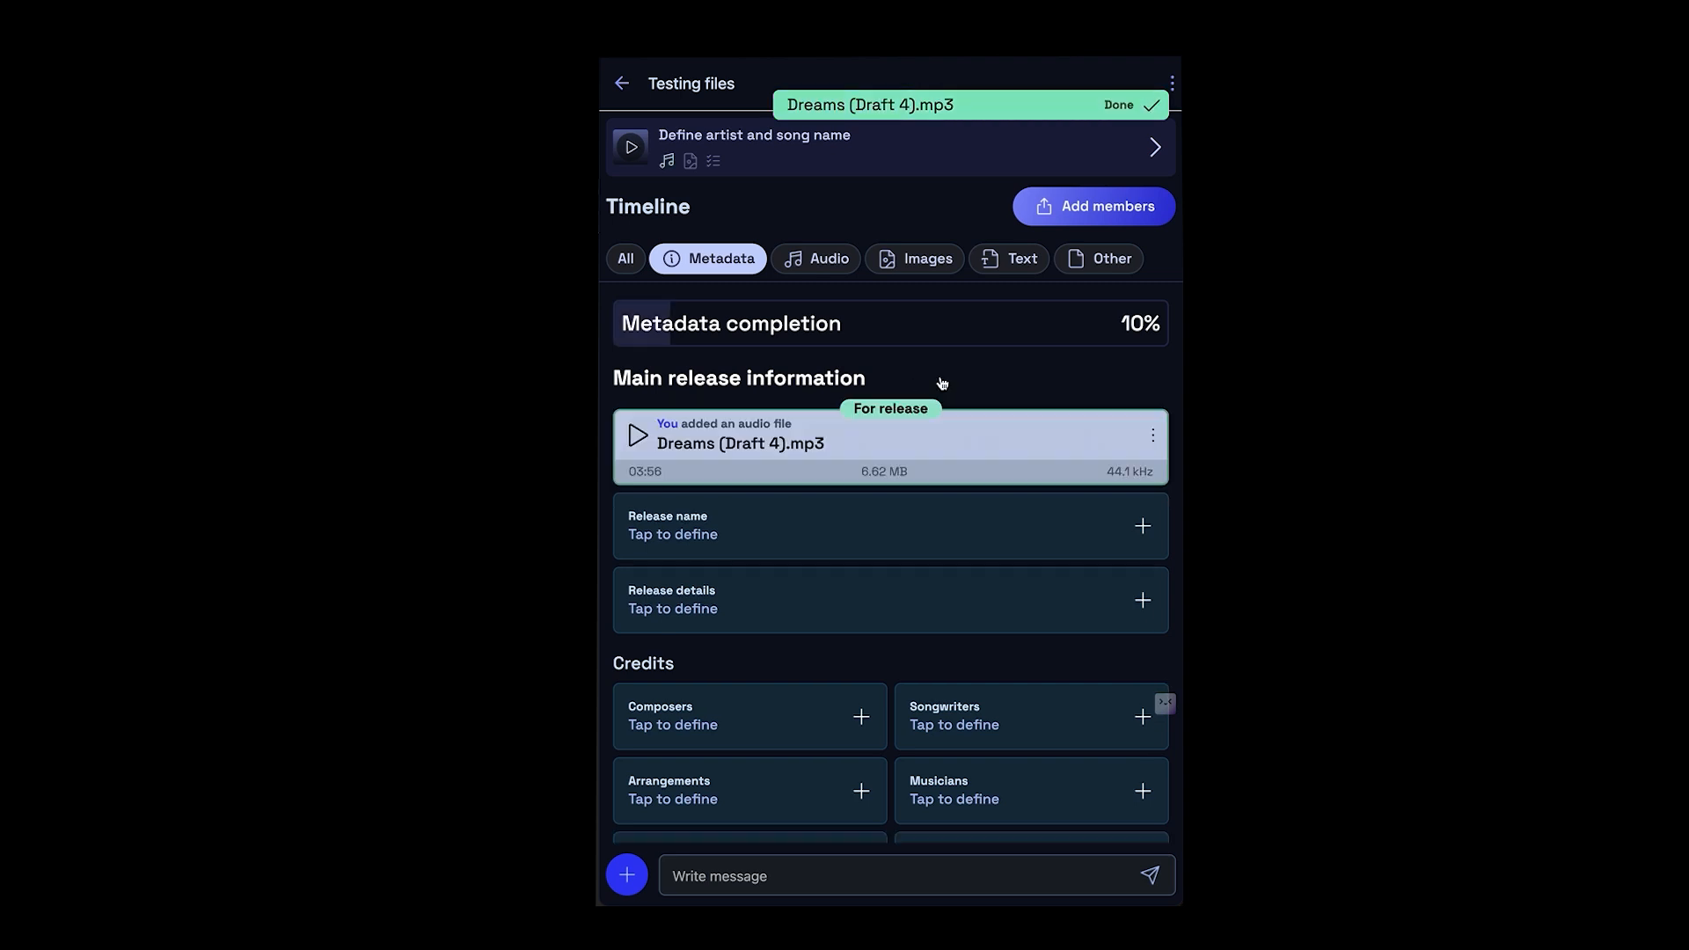
pyautogui.click(636, 443)
pyautogui.click(636, 442)
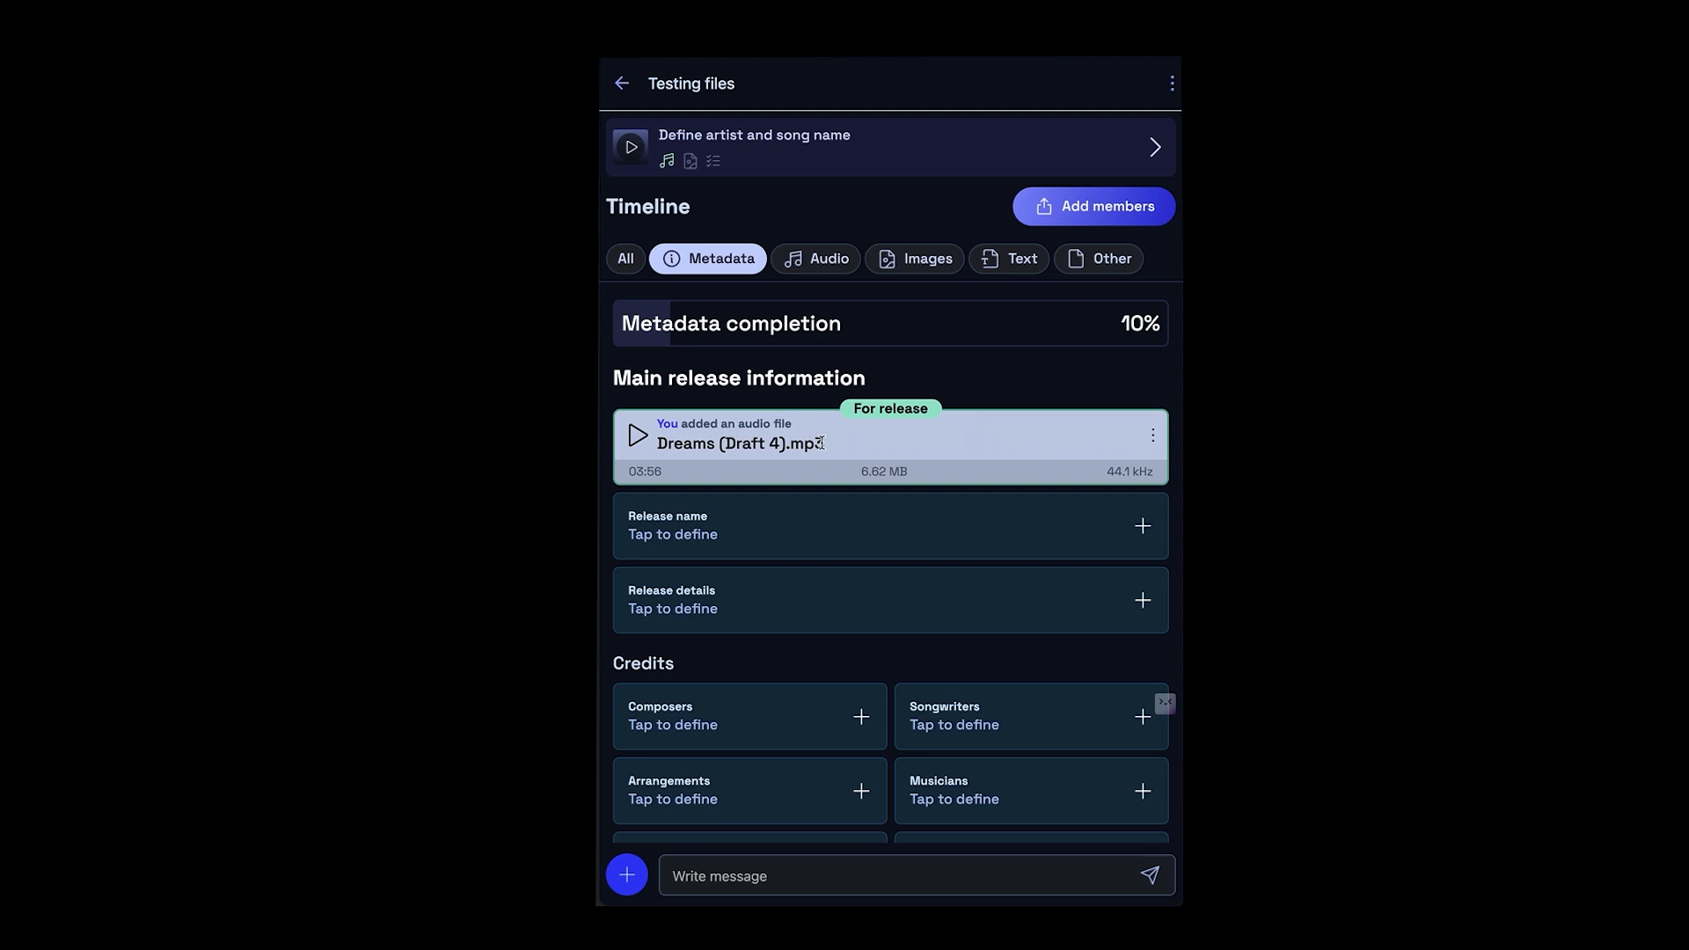
# - Define the release name with song name Dreams and artist name Hollow Gram, and save it
pyautogui.click(773, 527)
pyautogui.click(780, 396)
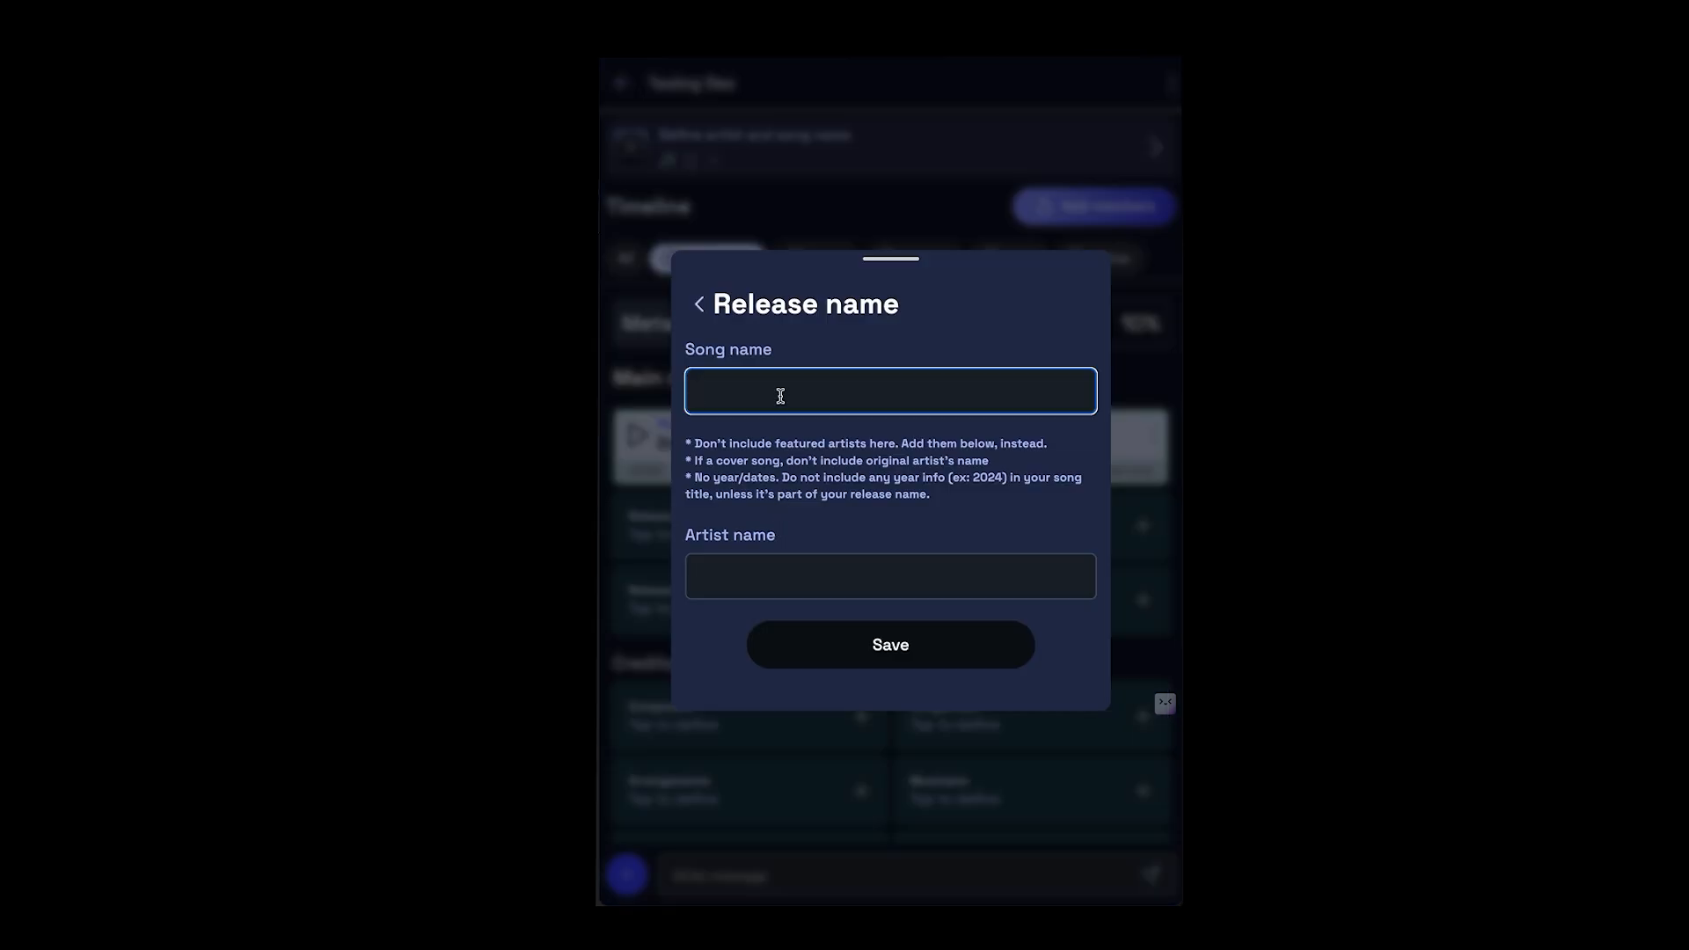
pyautogui.write('Dreams')
pyautogui.press('Tab')
pyautogui.write('Holl')
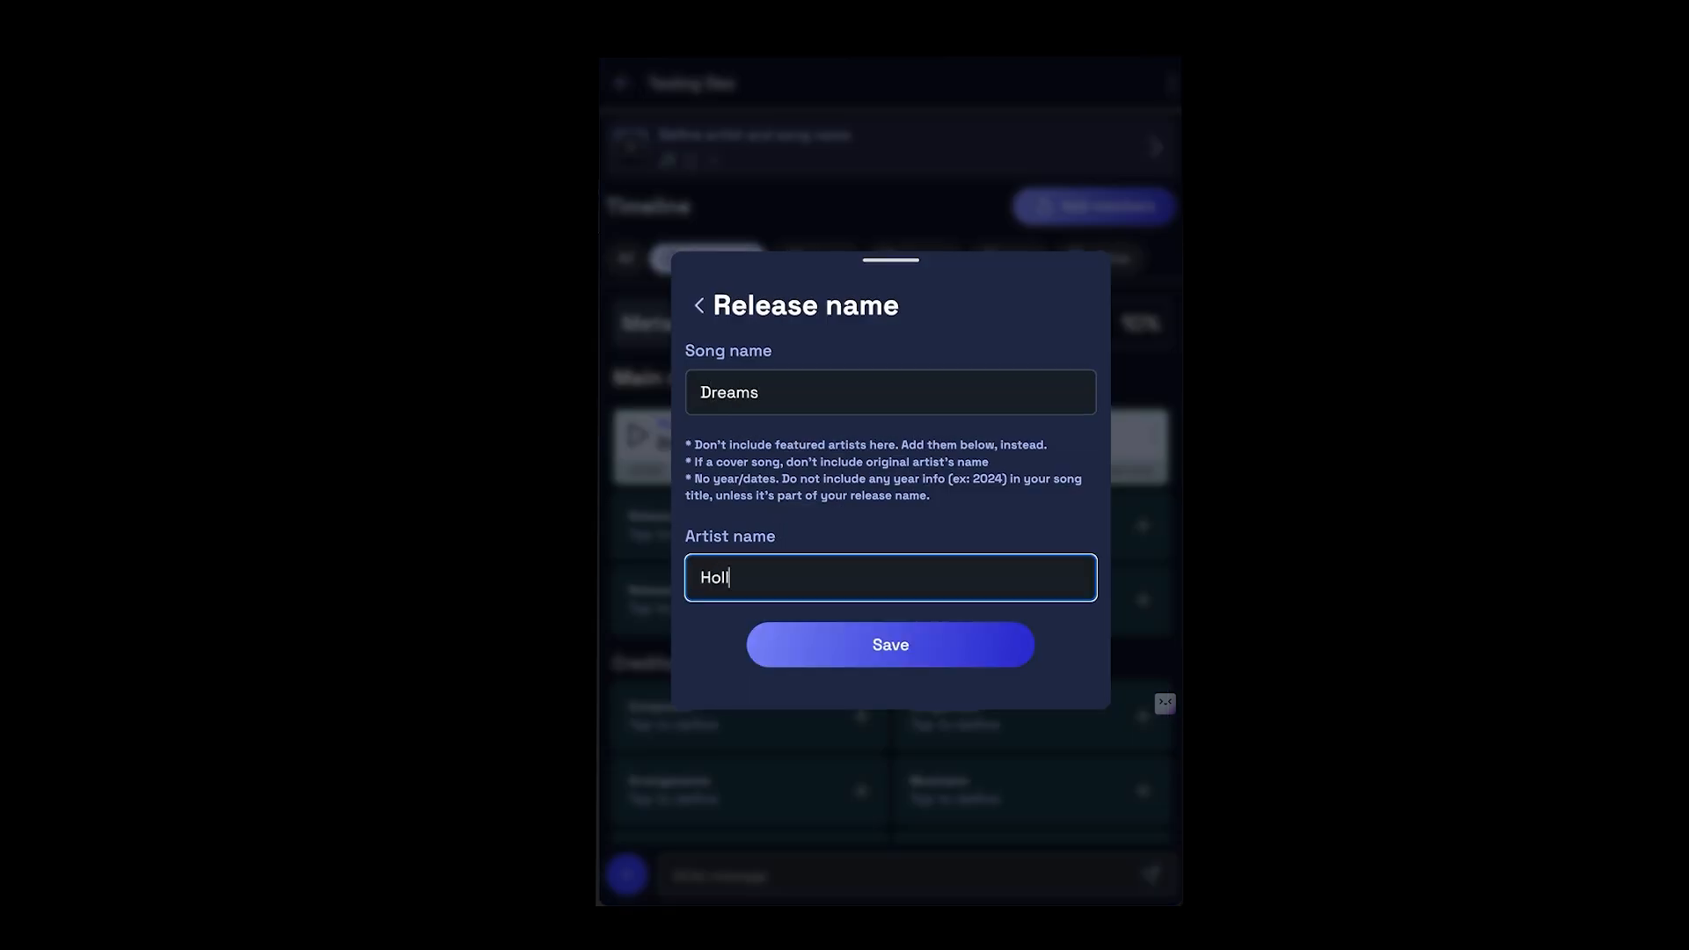
pyautogui.write('ow Gram')
pyautogui.click(780, 483)
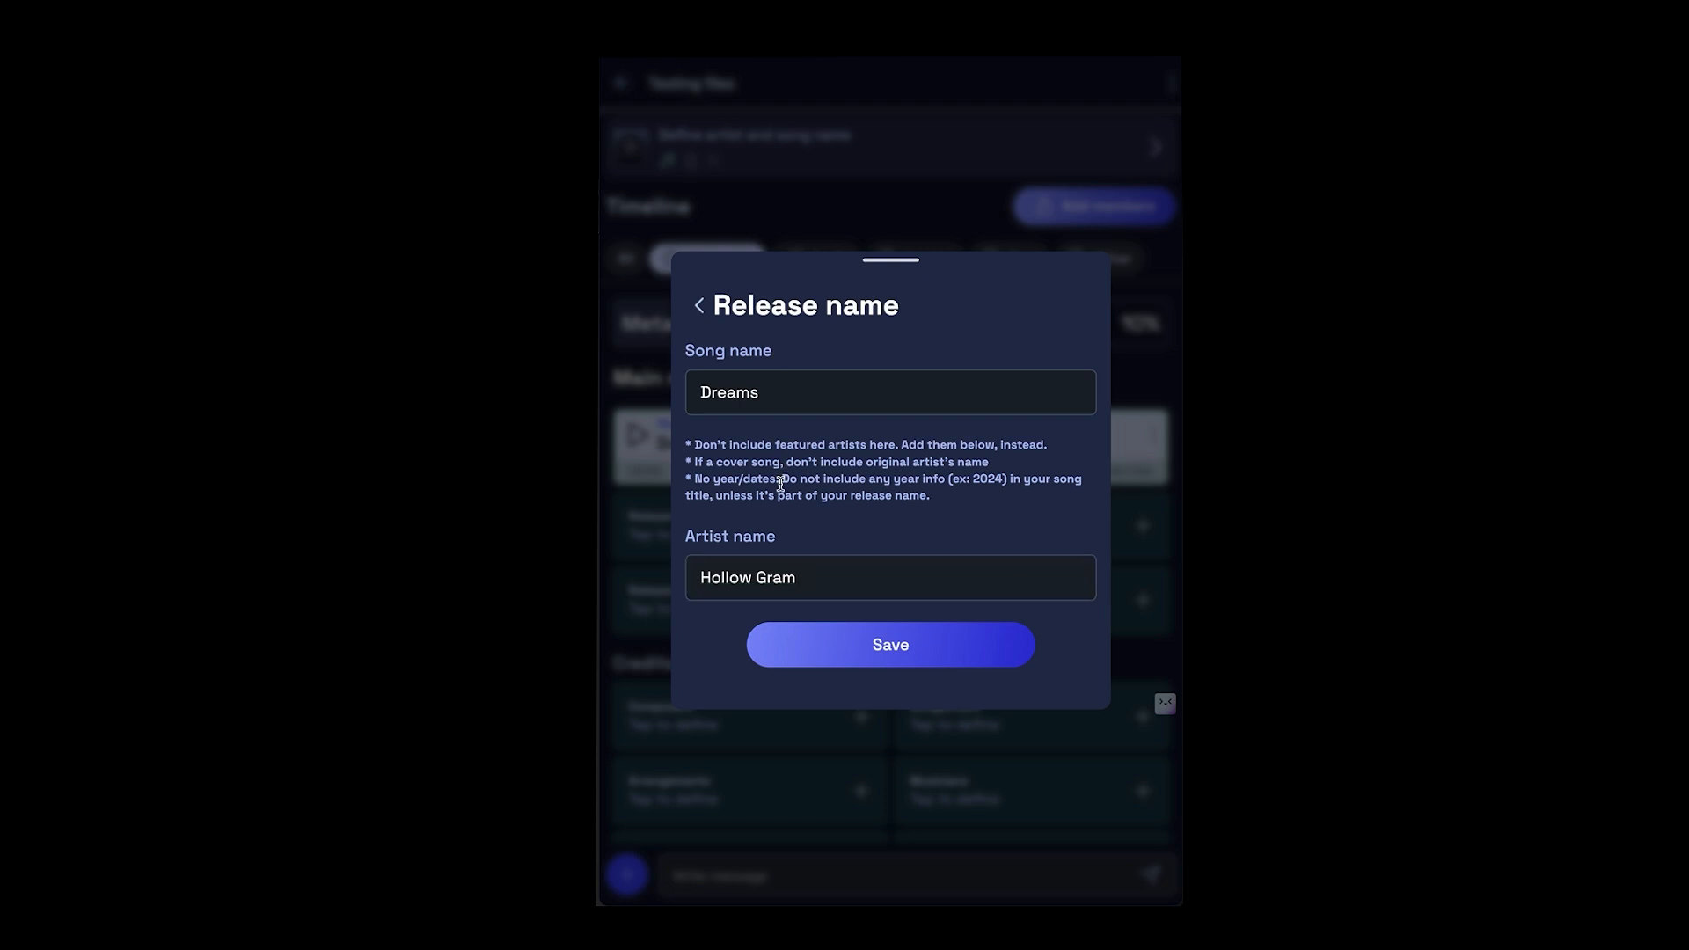
pyautogui.click(798, 649)
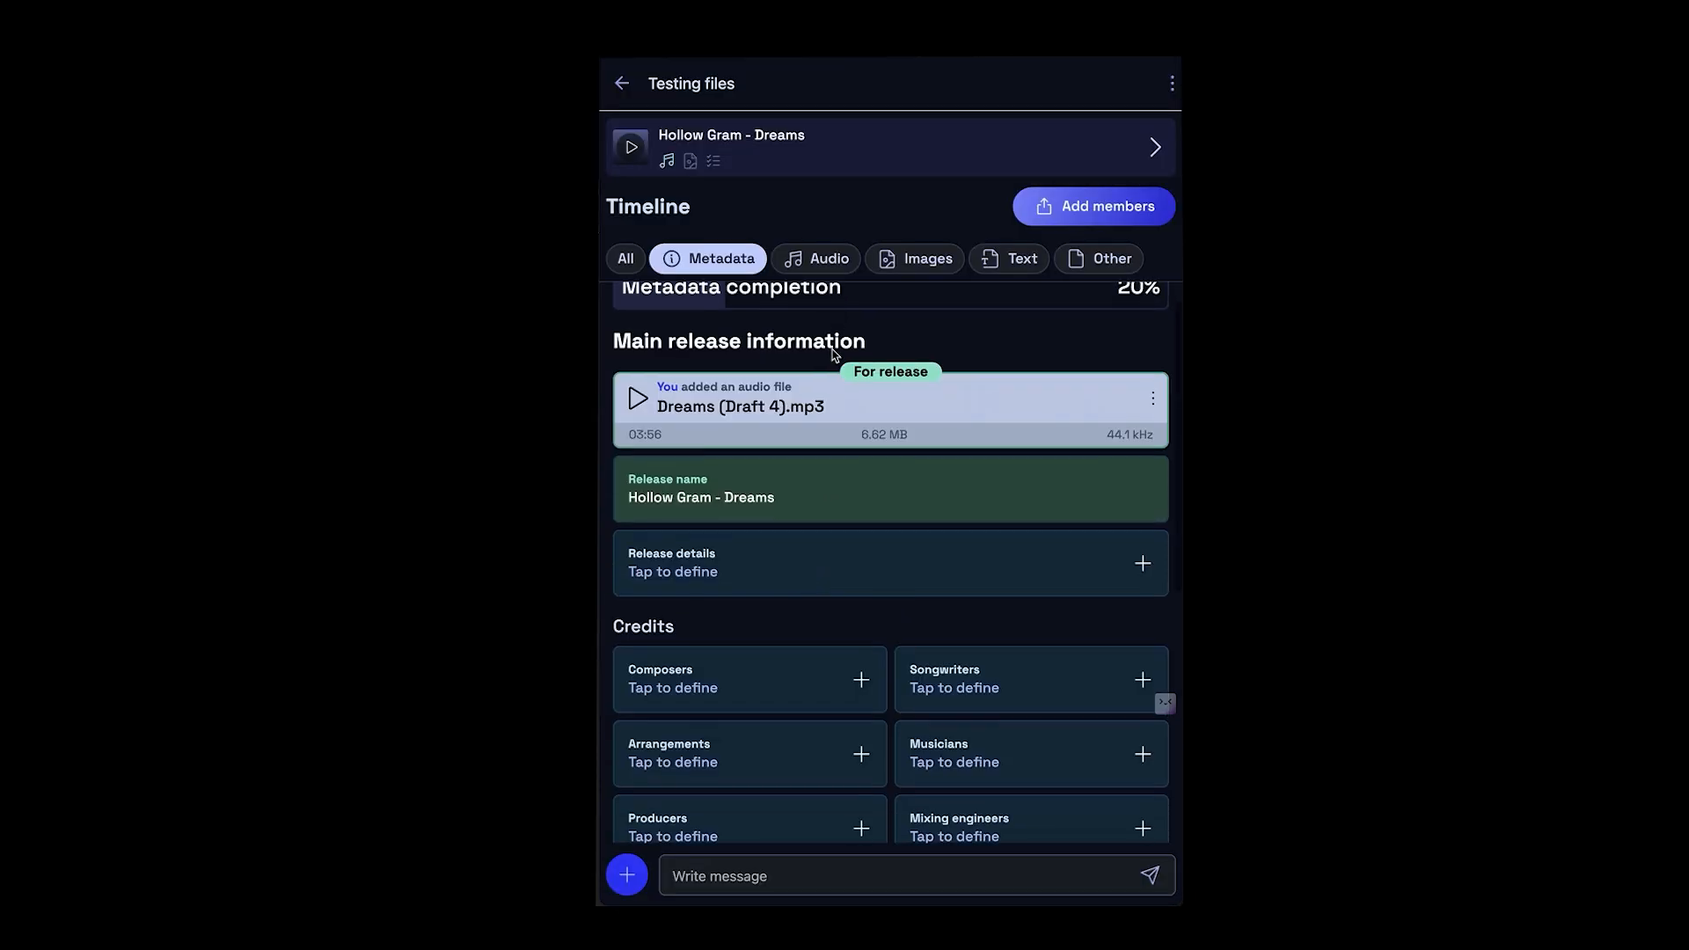
# - Set the genre in the release details to Hip-Hop/Rap
pyautogui.scroll(-3, 833, 353)
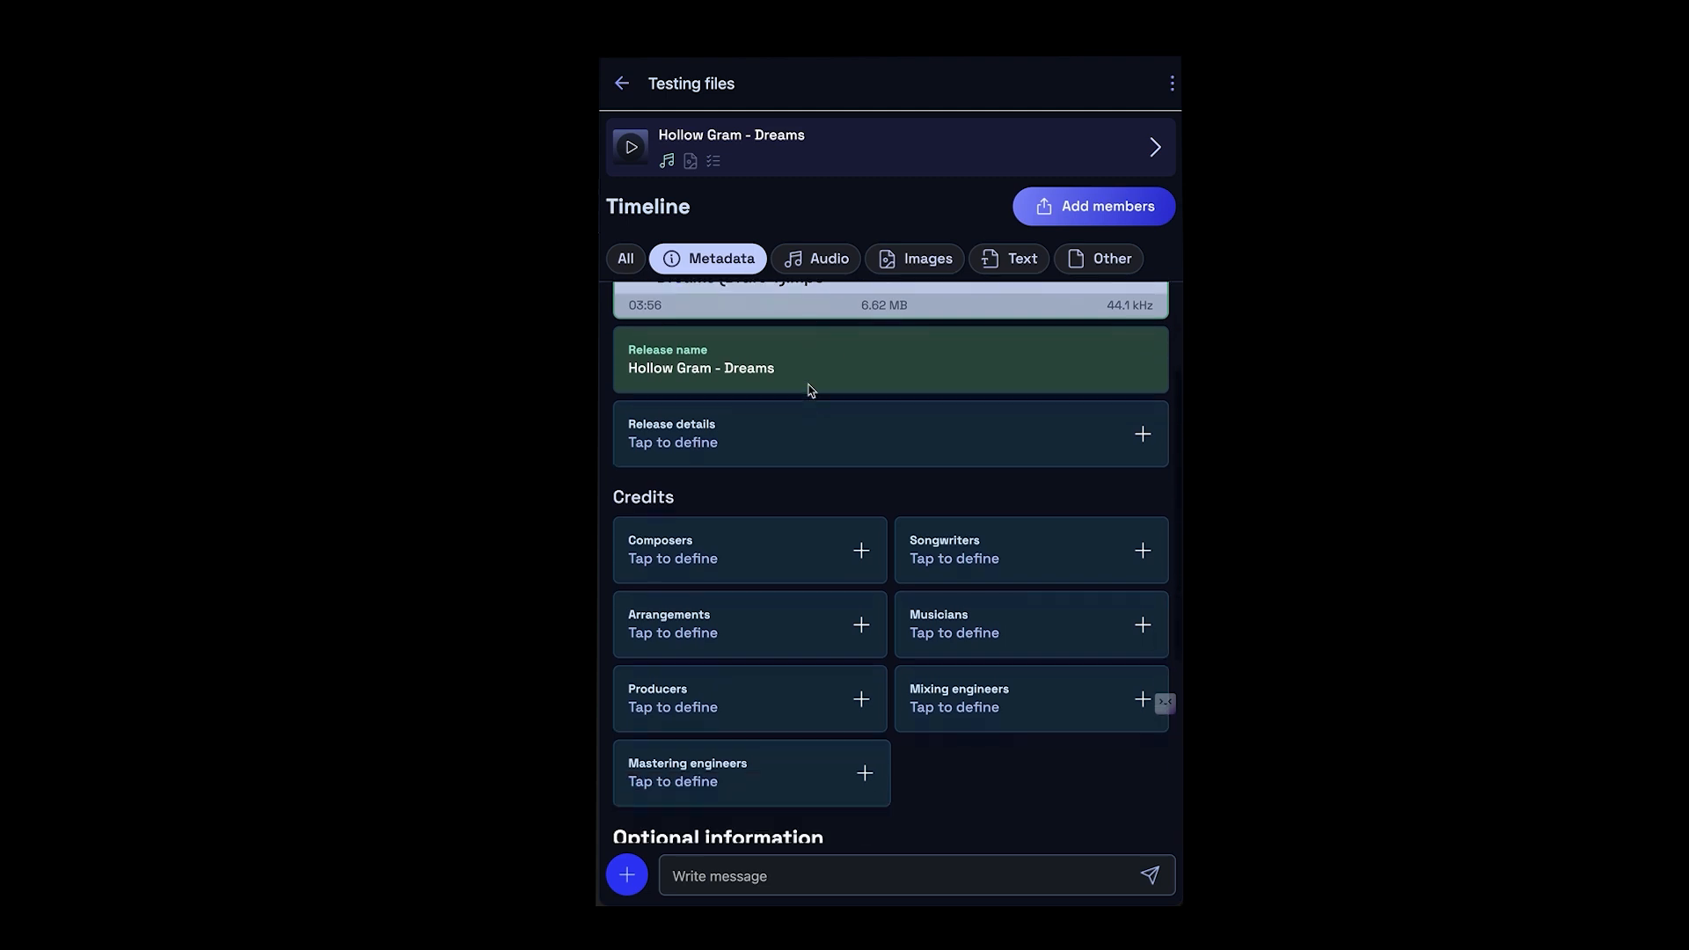
pyautogui.click(789, 424)
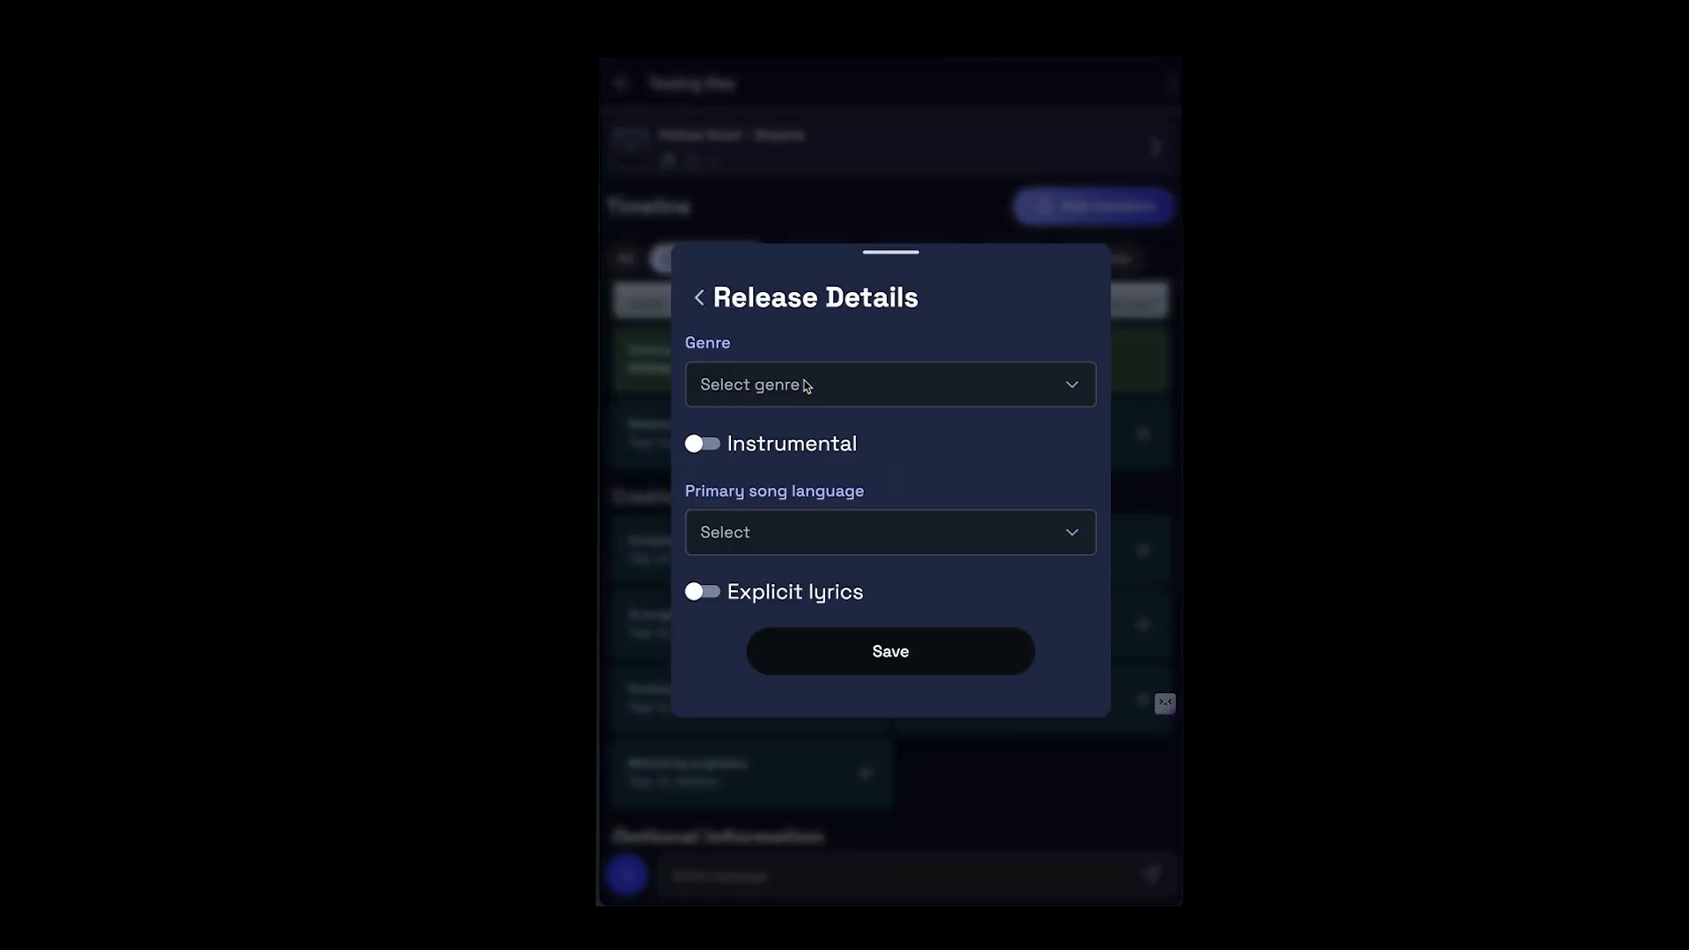
pyautogui.click(805, 386)
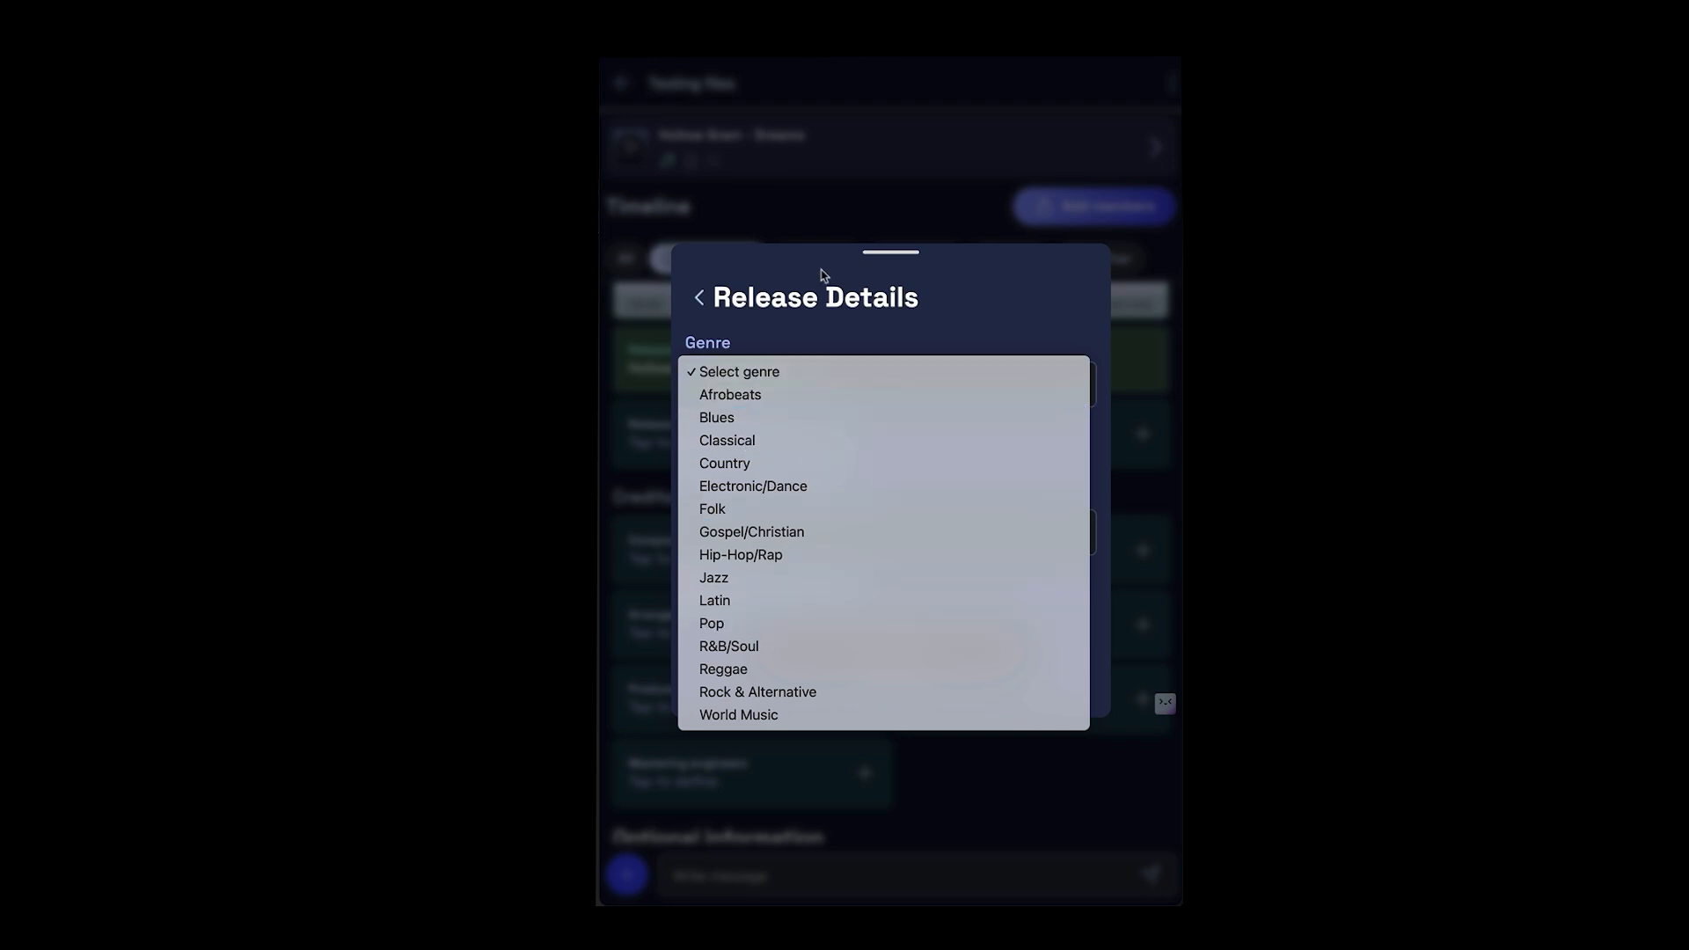
pyautogui.click(807, 315)
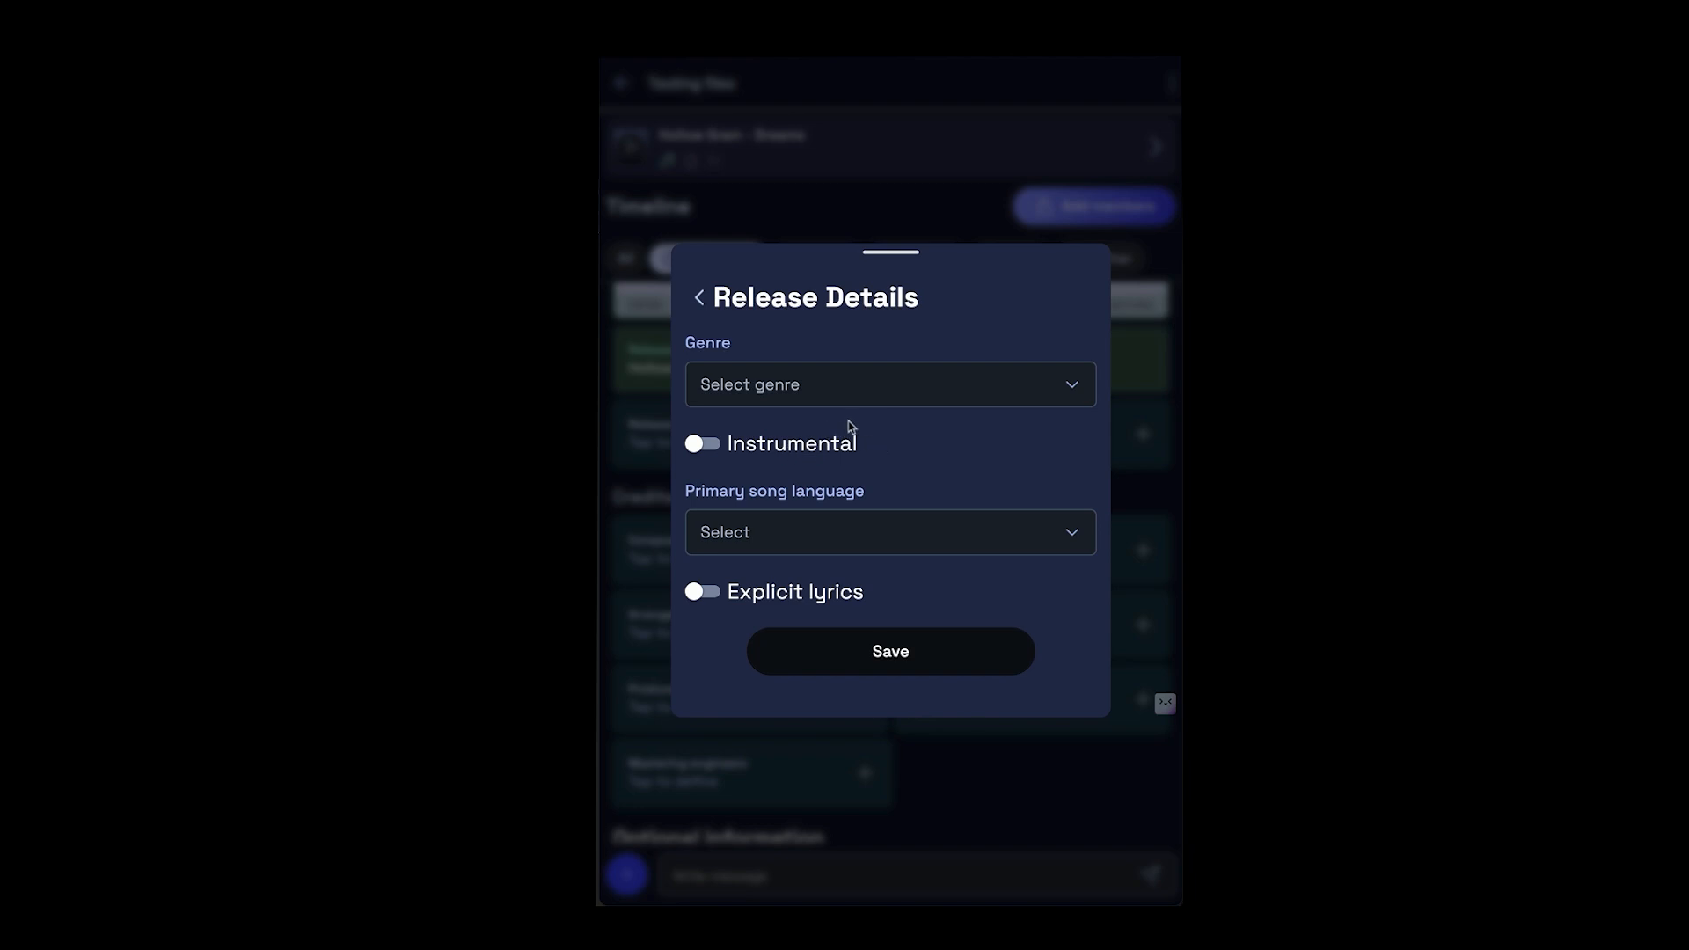
pyautogui.click(786, 394)
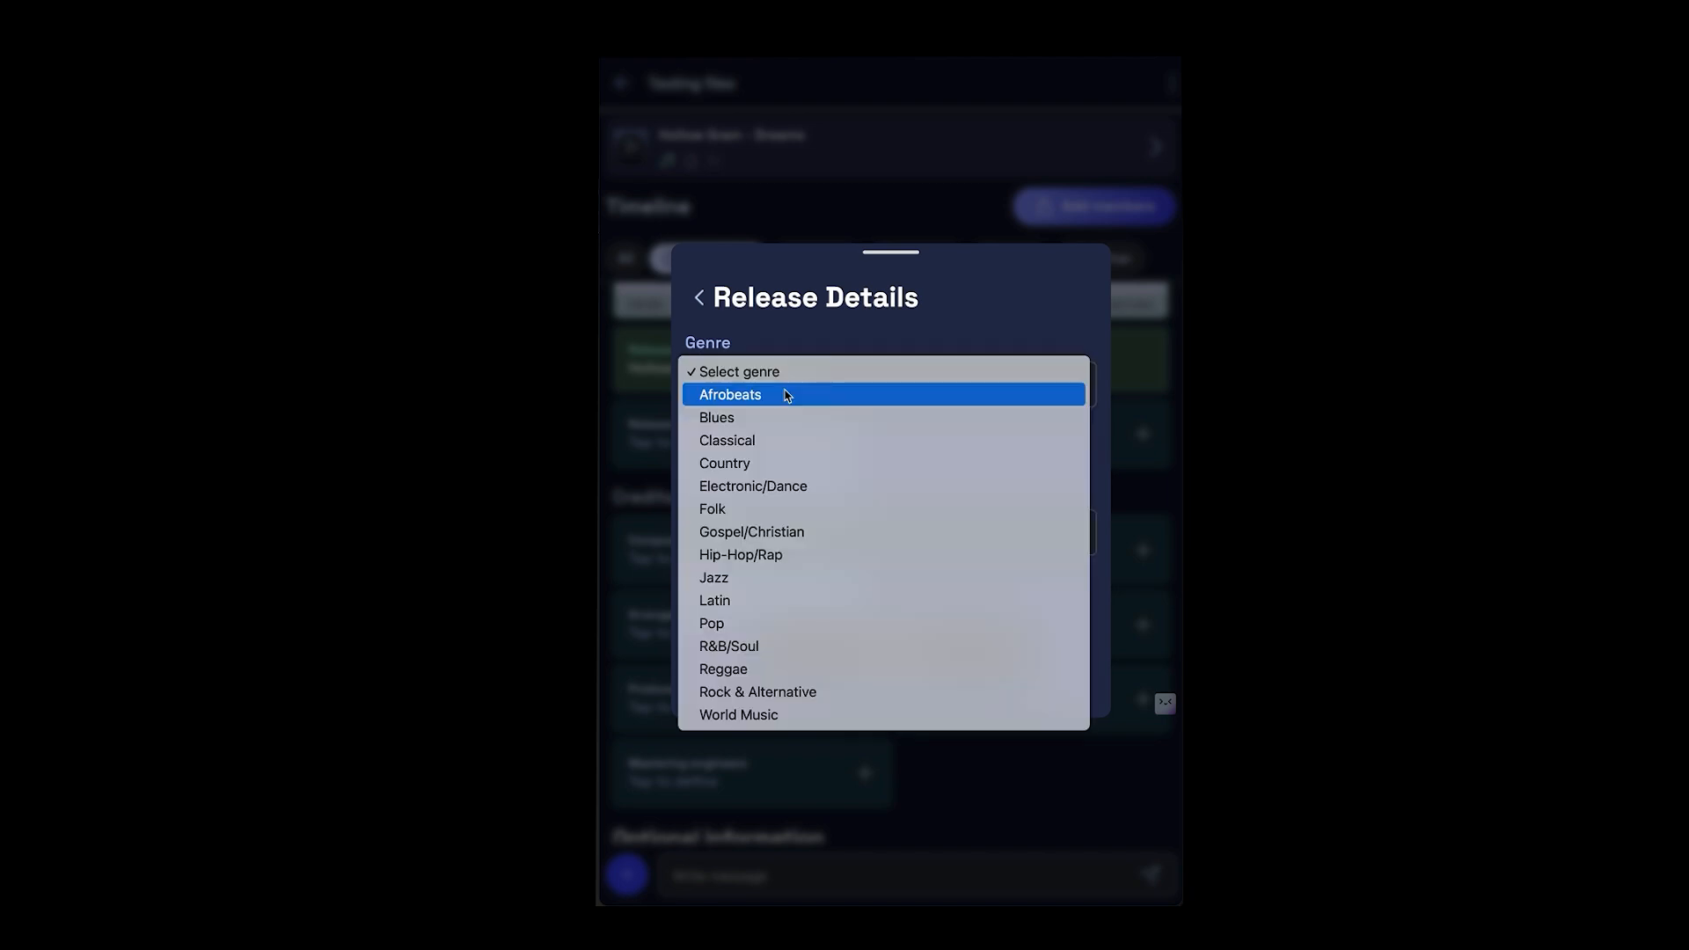
pyautogui.click(762, 554)
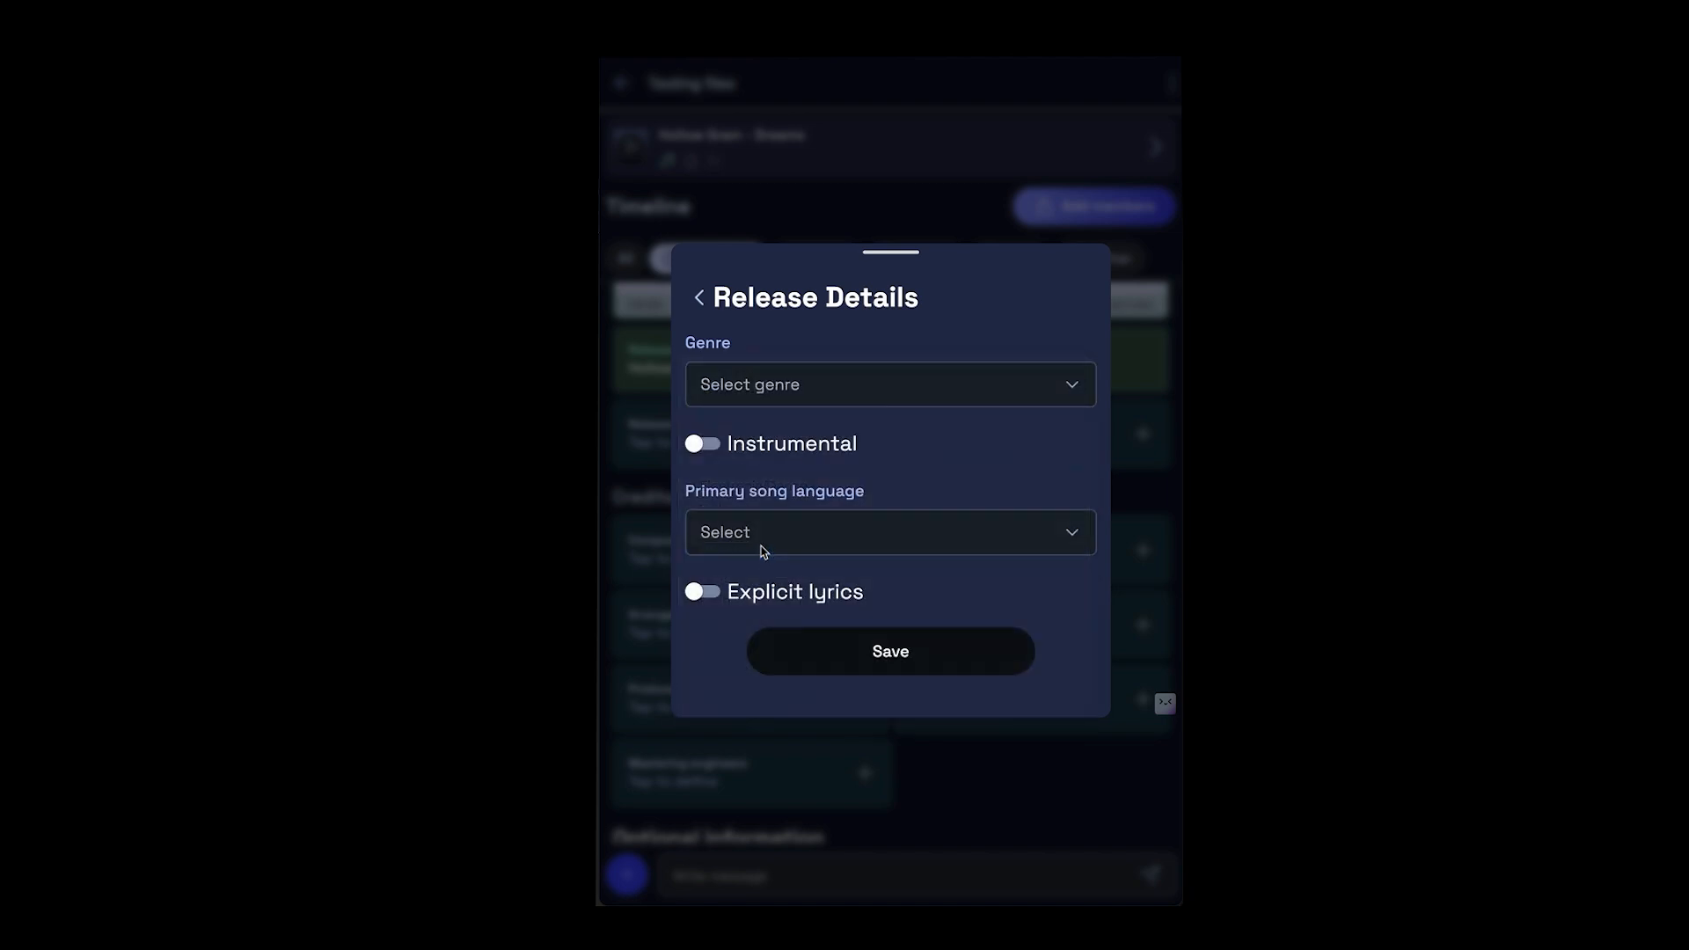
# - Mark the song as instrumental and save the release details
pyautogui.click(713, 457)
pyautogui.click(709, 462)
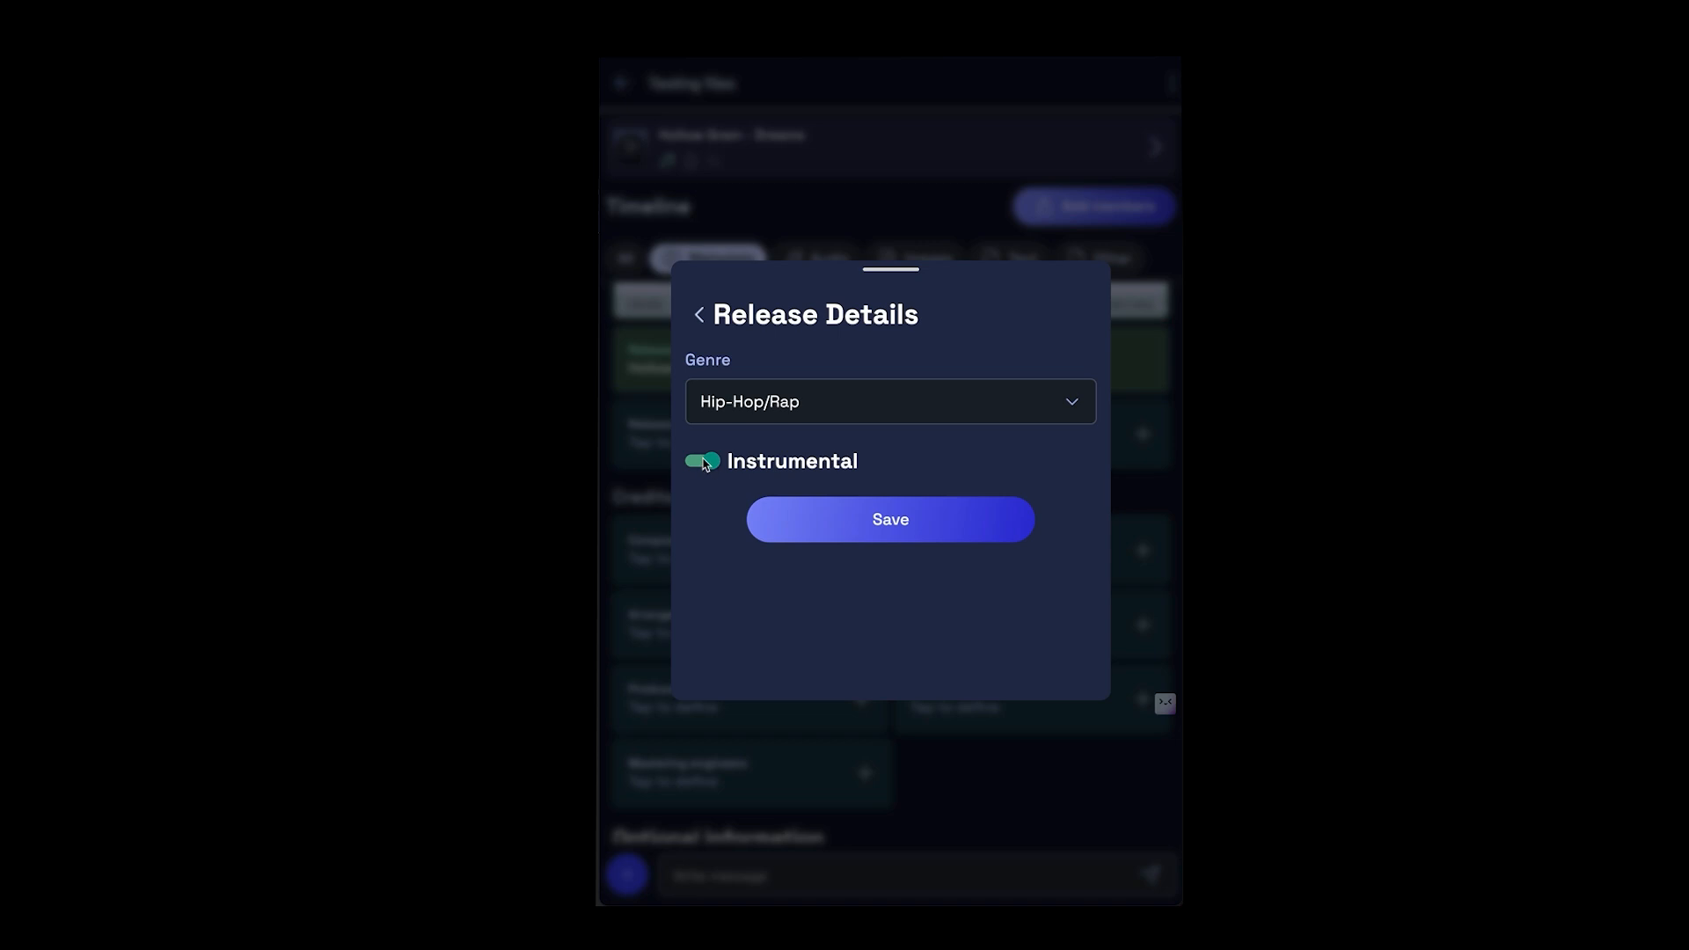
pyautogui.click(742, 531)
pyautogui.click(964, 487)
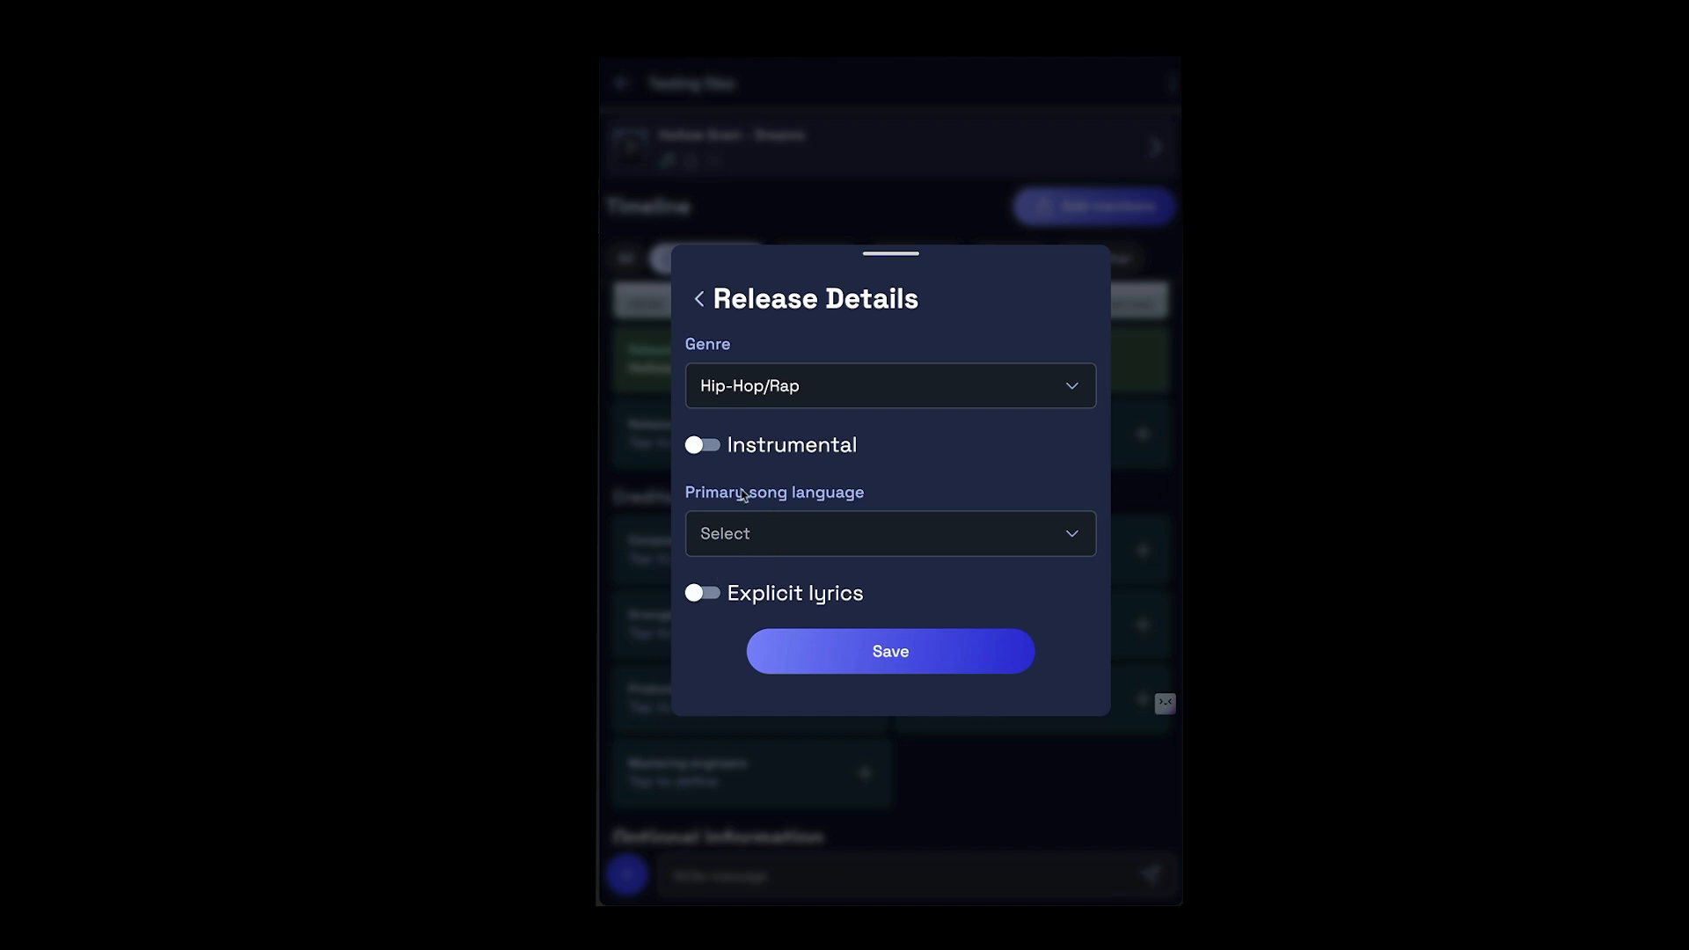
pyautogui.click(709, 446)
pyautogui.click(851, 538)
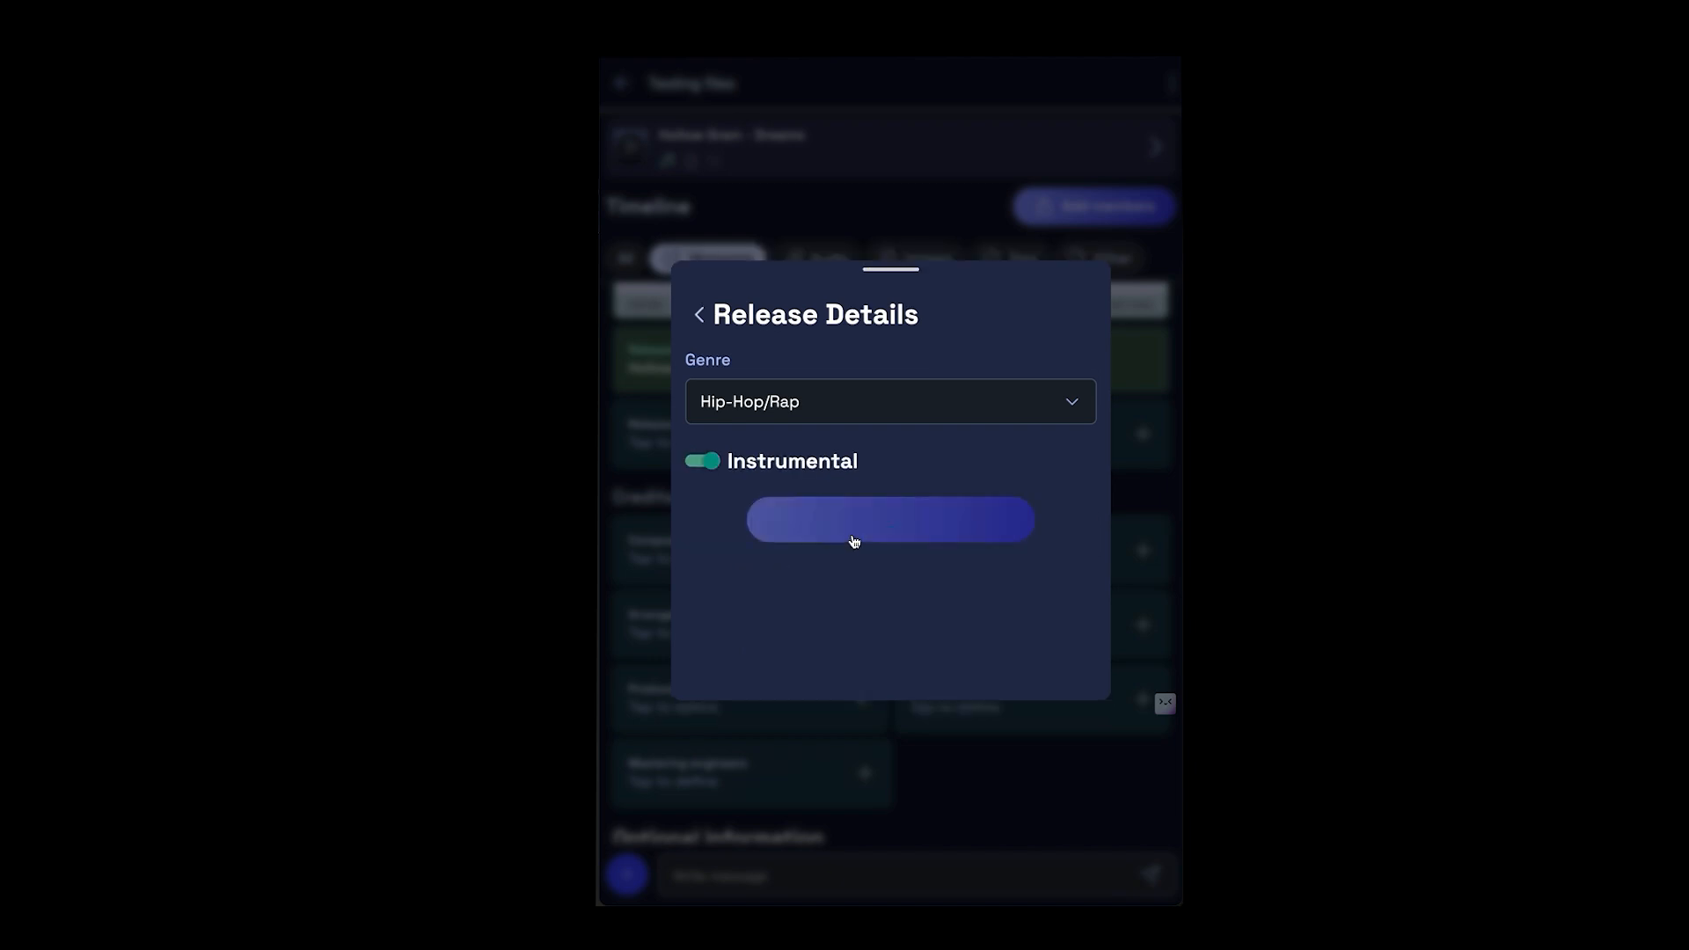
# - Credit the project owner under Composers and Musicians and save the credits
pyautogui.scroll(-5, 840, 502)
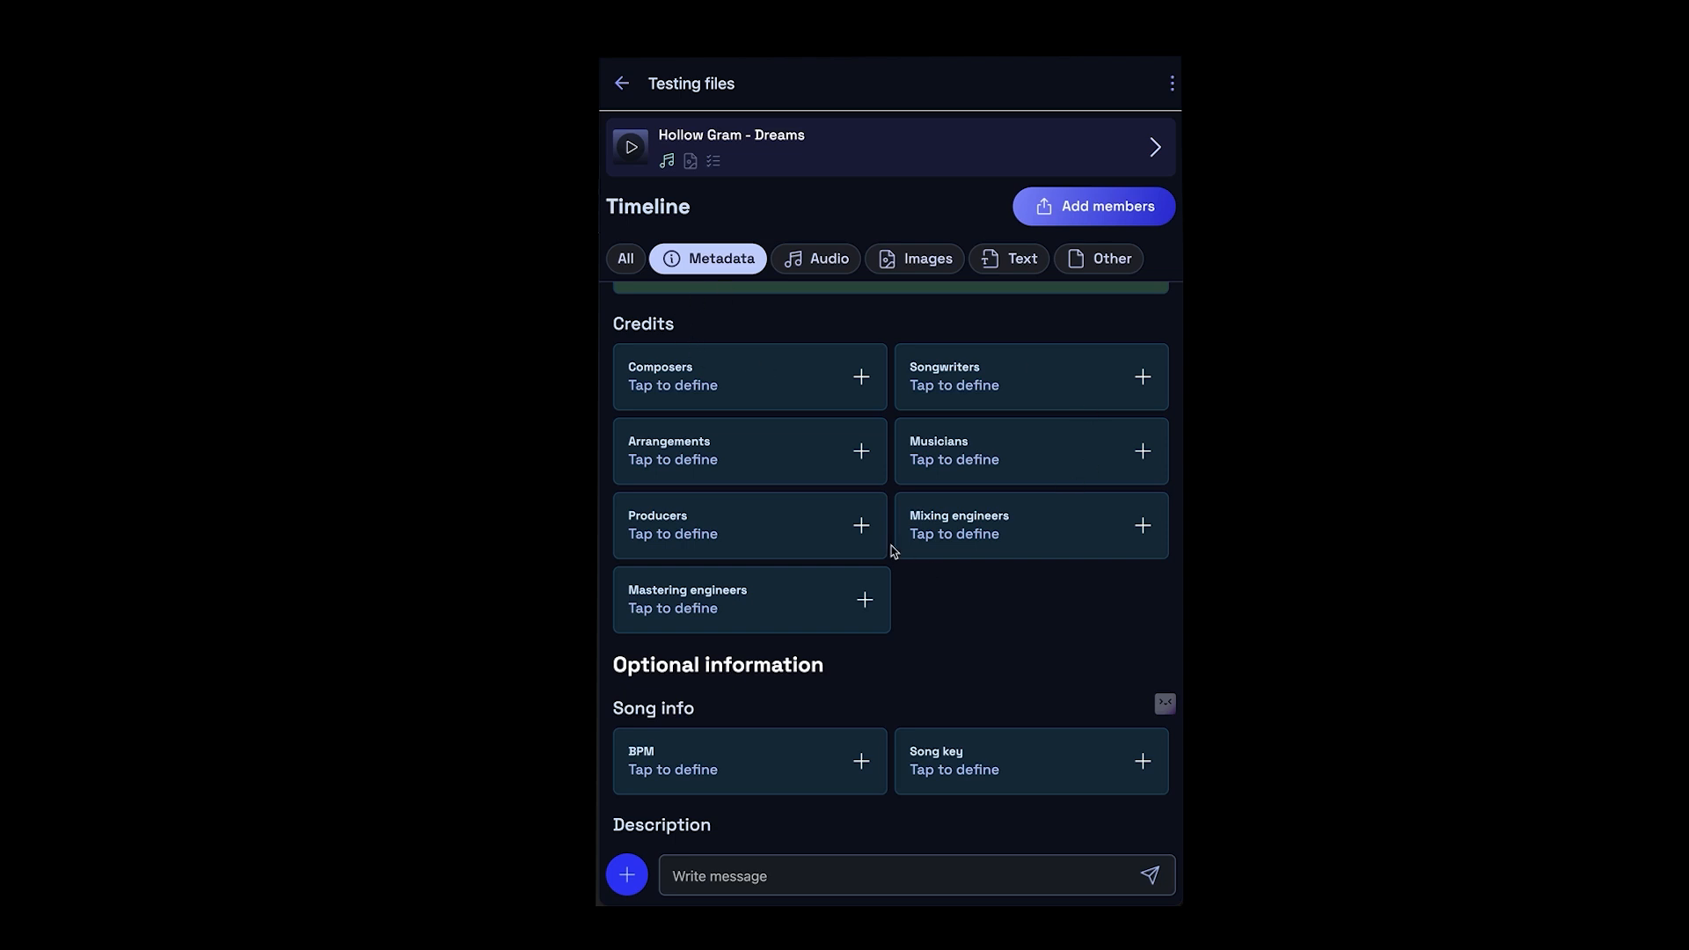
pyautogui.click(755, 388)
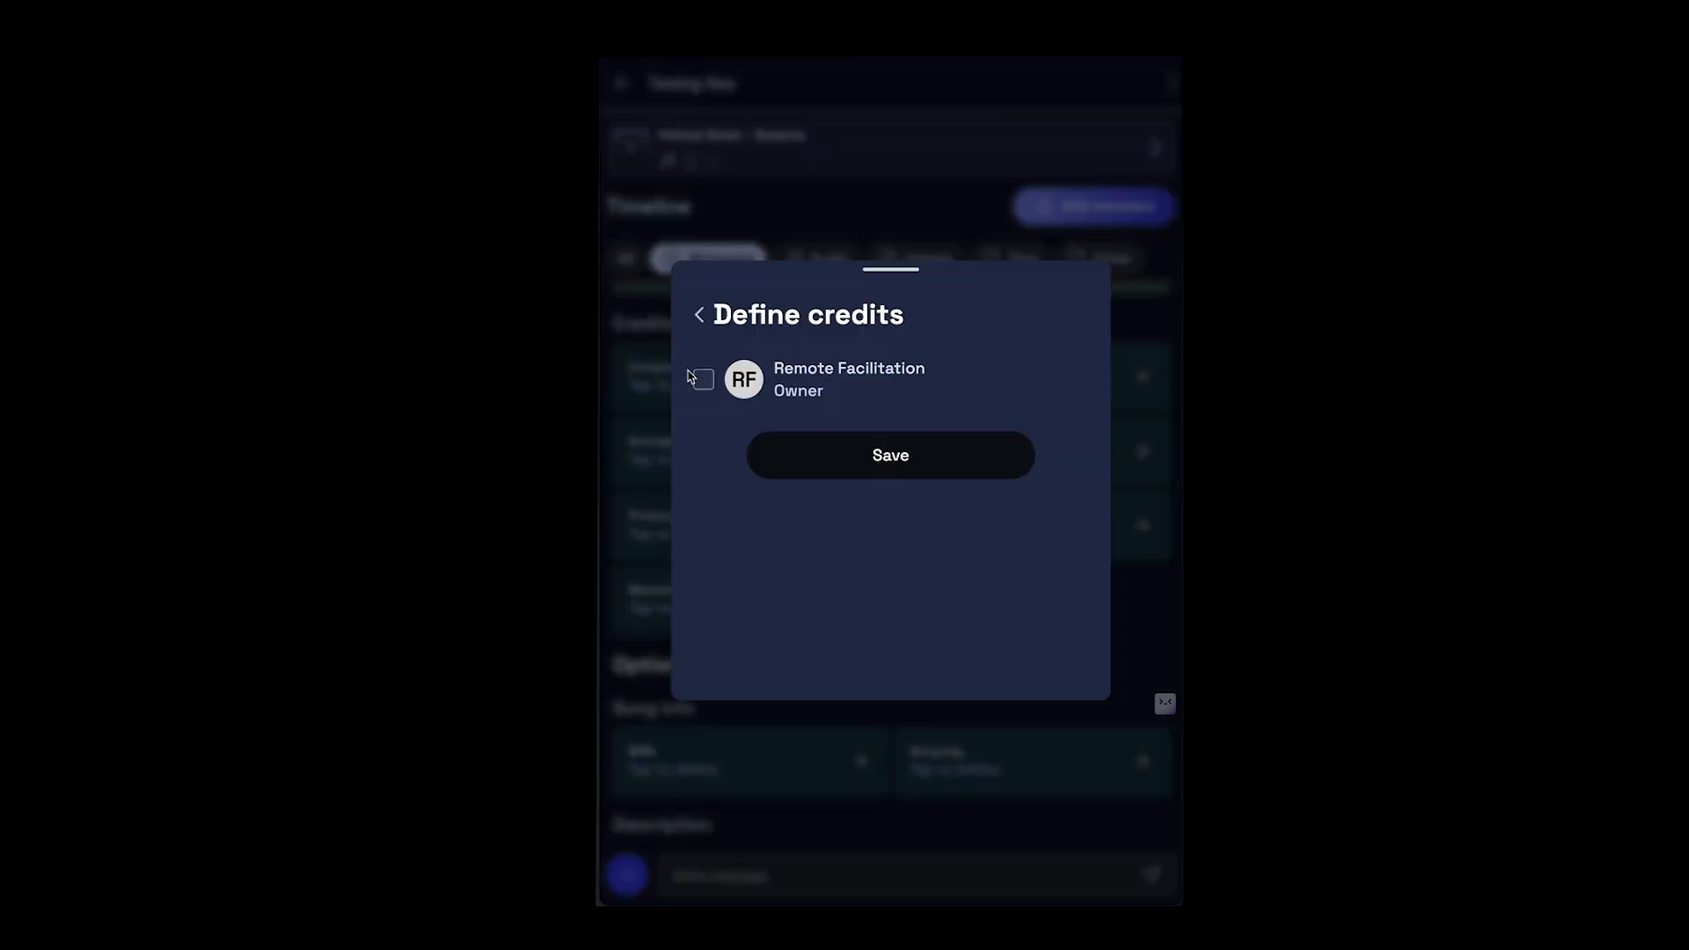
pyautogui.click(703, 380)
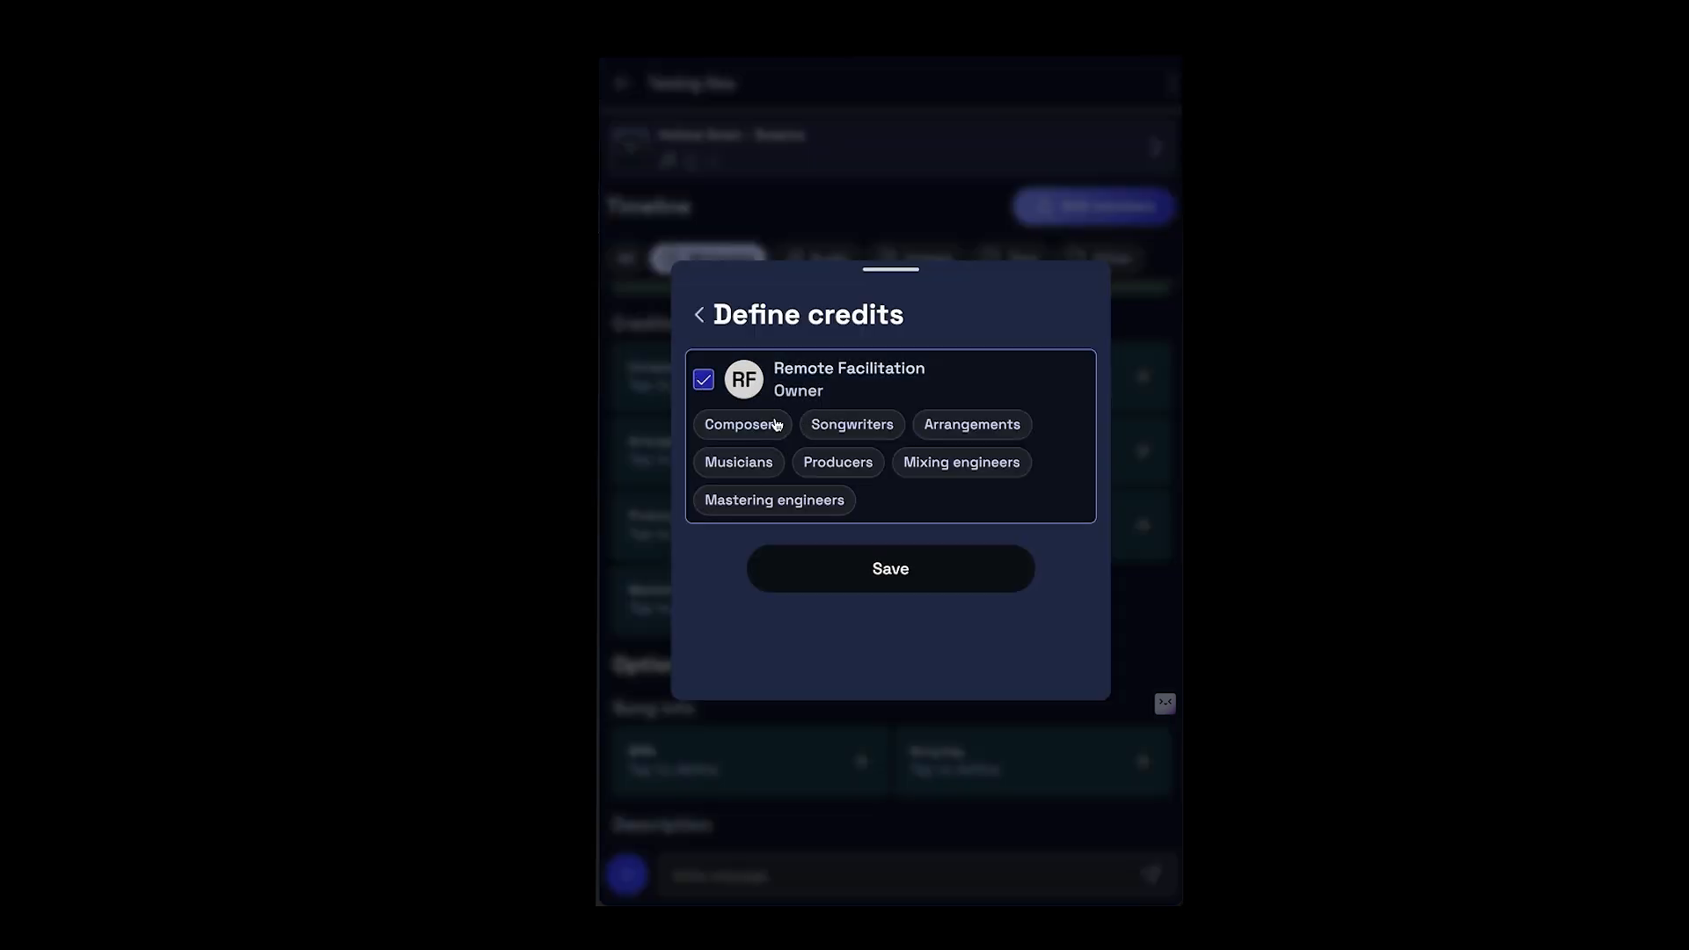
pyautogui.click(774, 425)
pyautogui.click(758, 456)
pyautogui.click(827, 582)
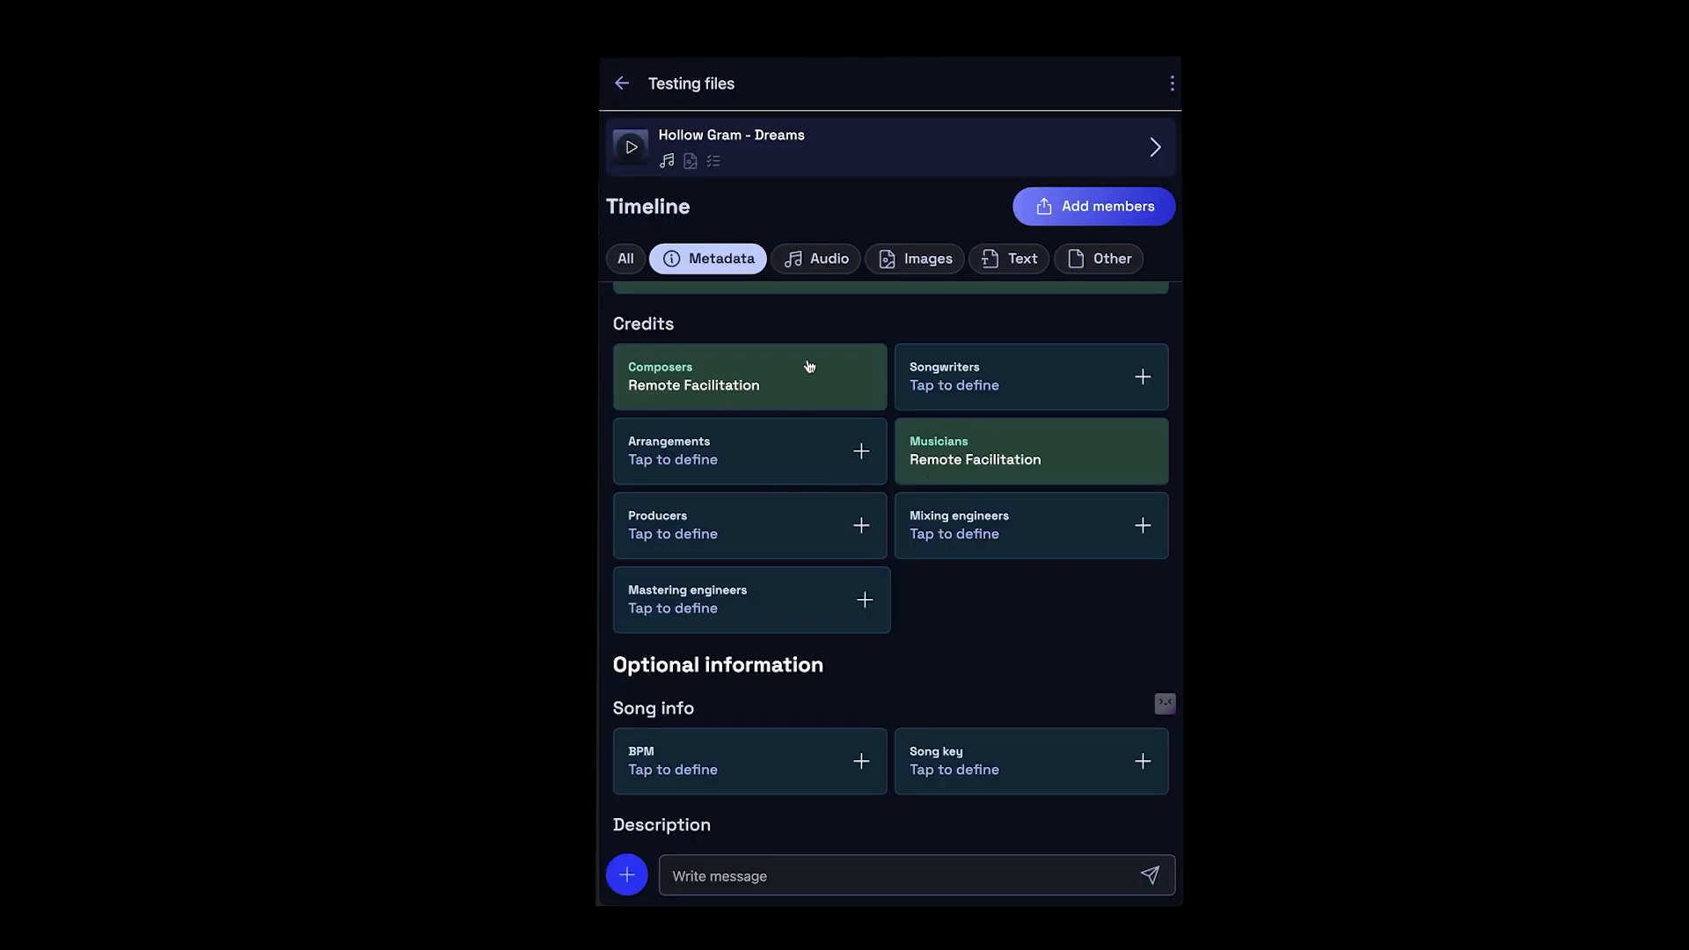
# - Set the song's BPM to 80 and its key to D Major, and save the song details
pyautogui.scroll(-1, 759, 510)
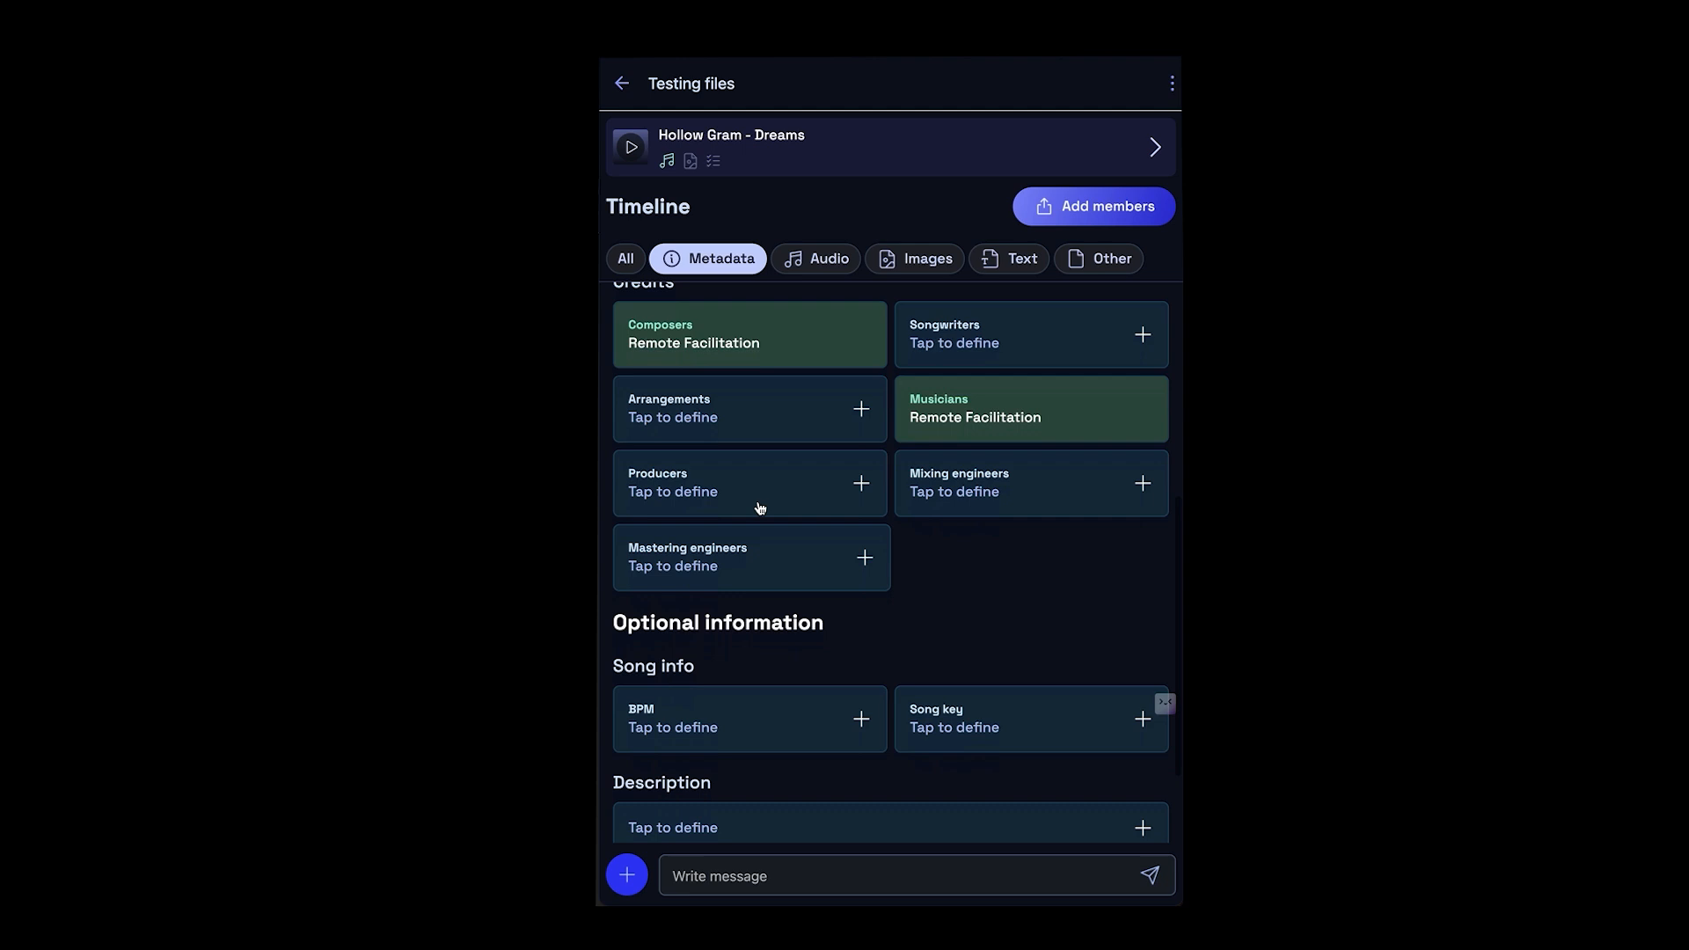
pyautogui.scroll(-1, 760, 506)
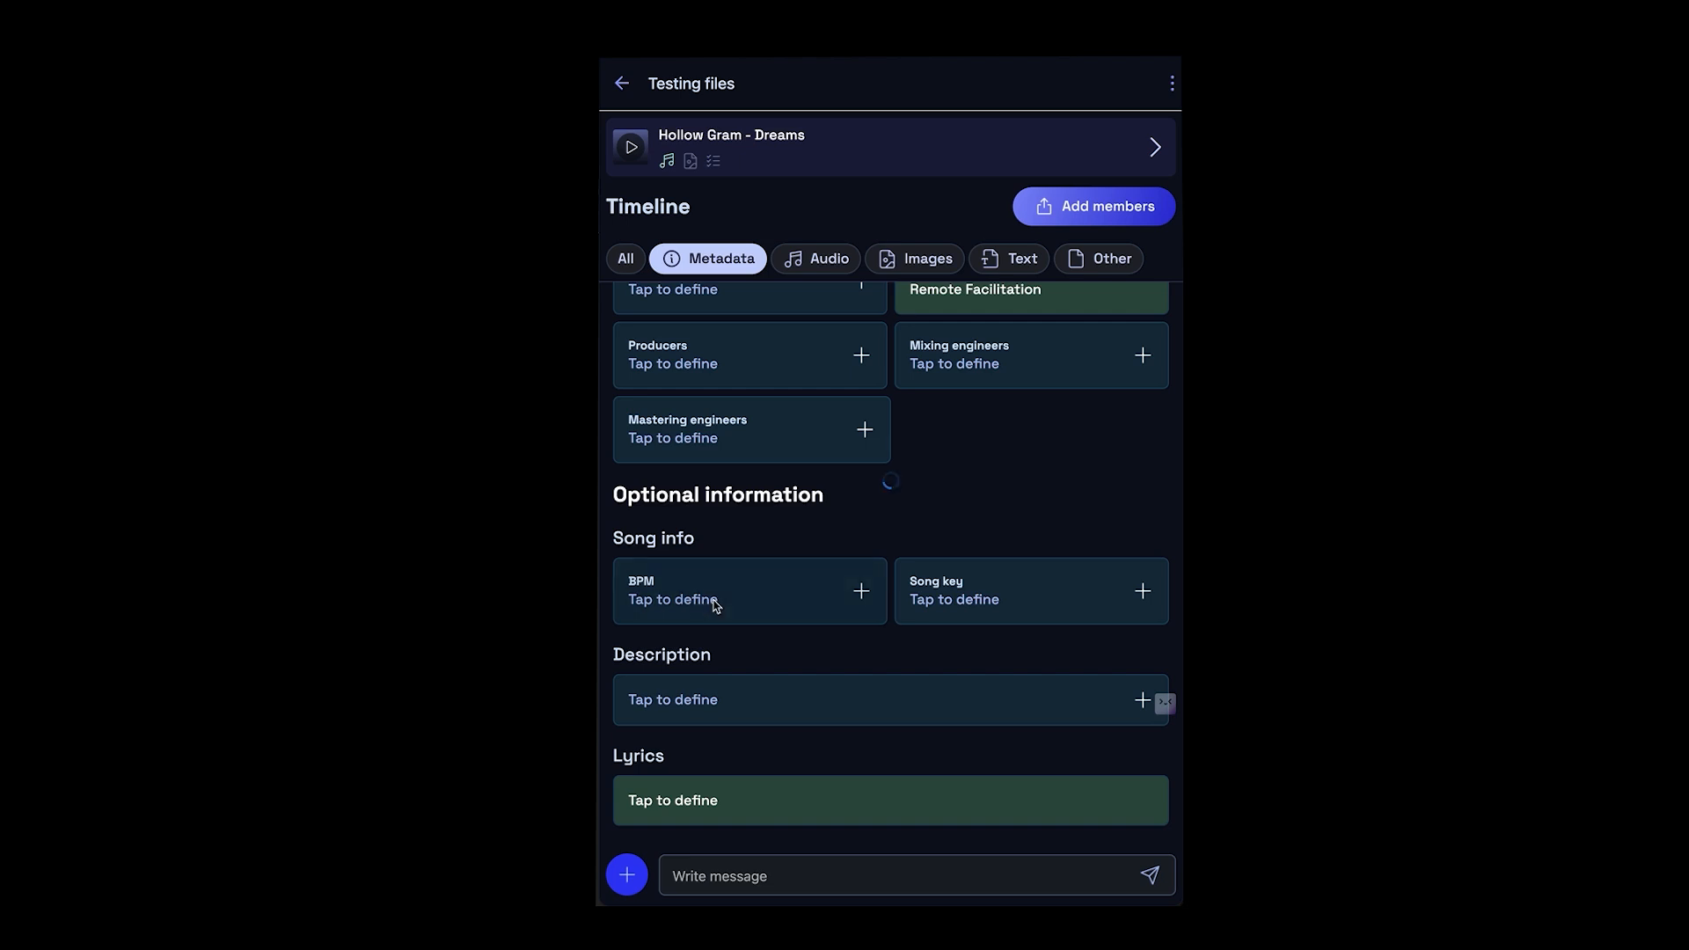
pyautogui.click(778, 392)
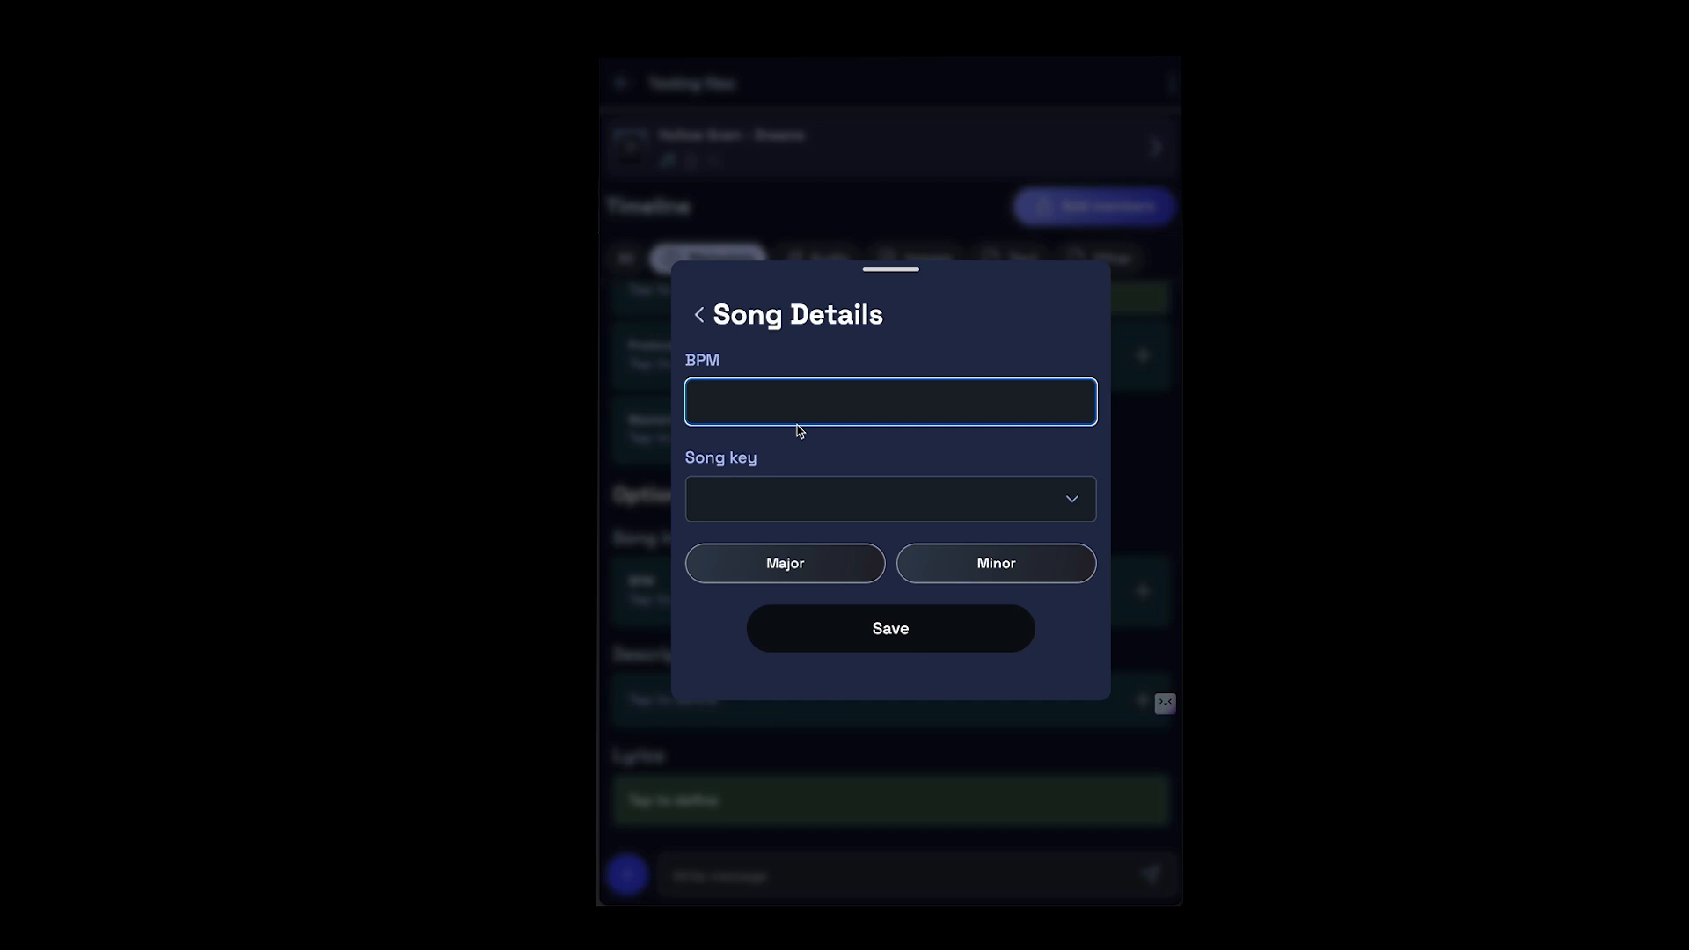
pyautogui.write('80')
pyautogui.click(778, 486)
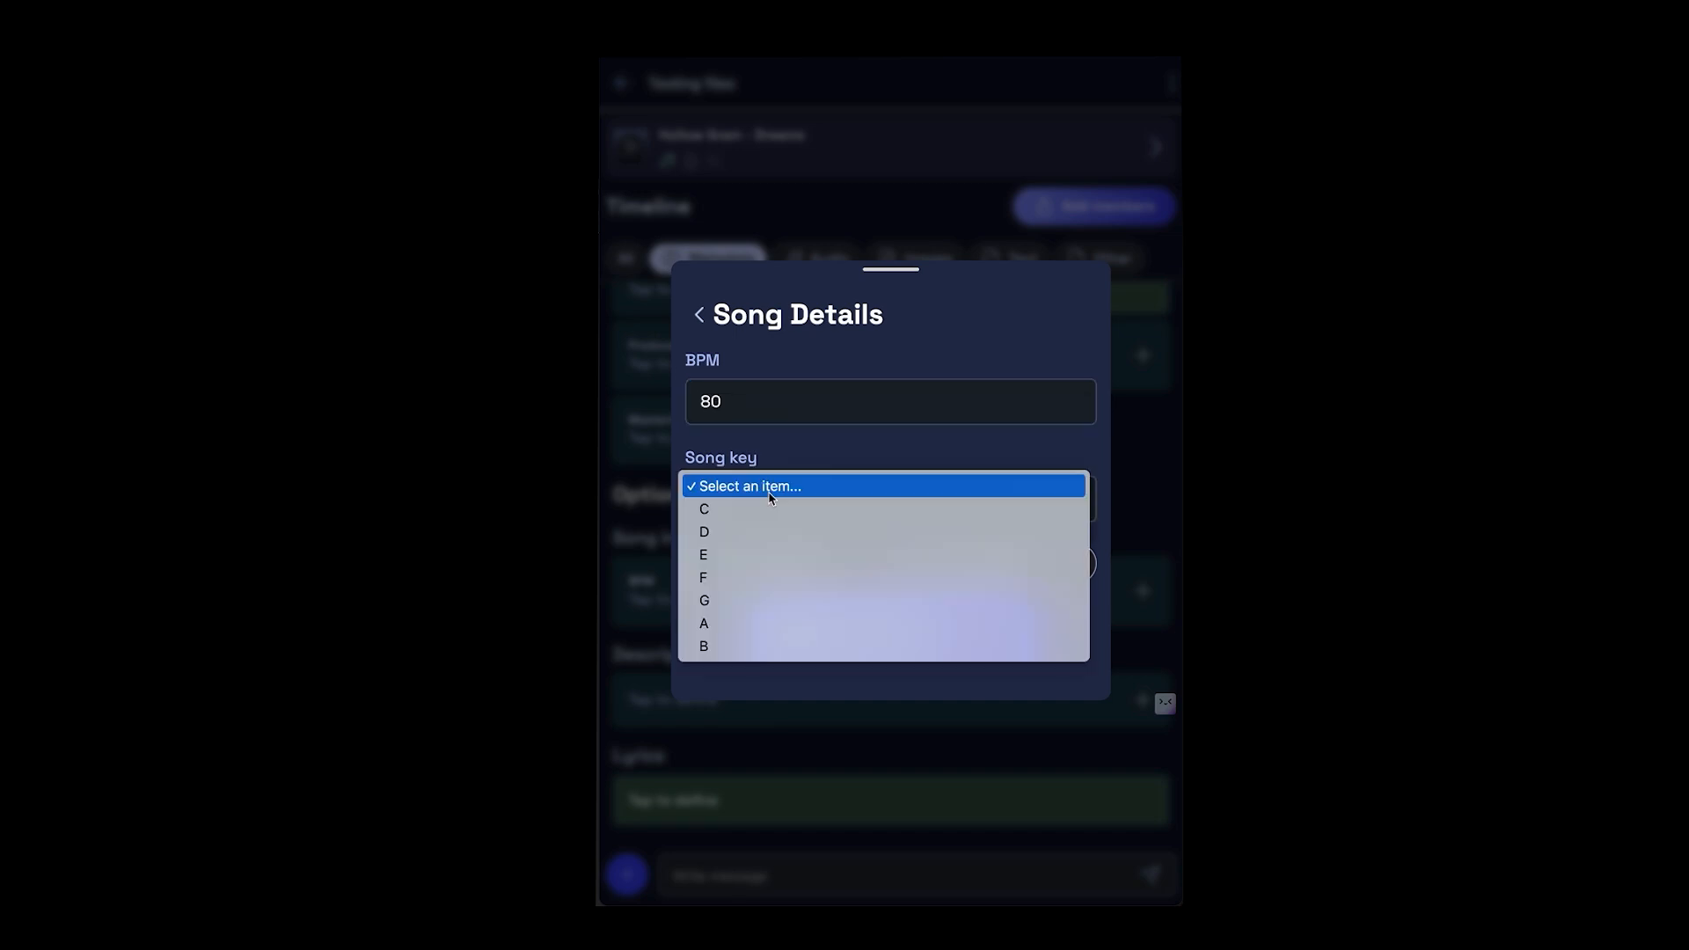
pyautogui.click(745, 532)
pyautogui.click(791, 570)
pyautogui.click(813, 630)
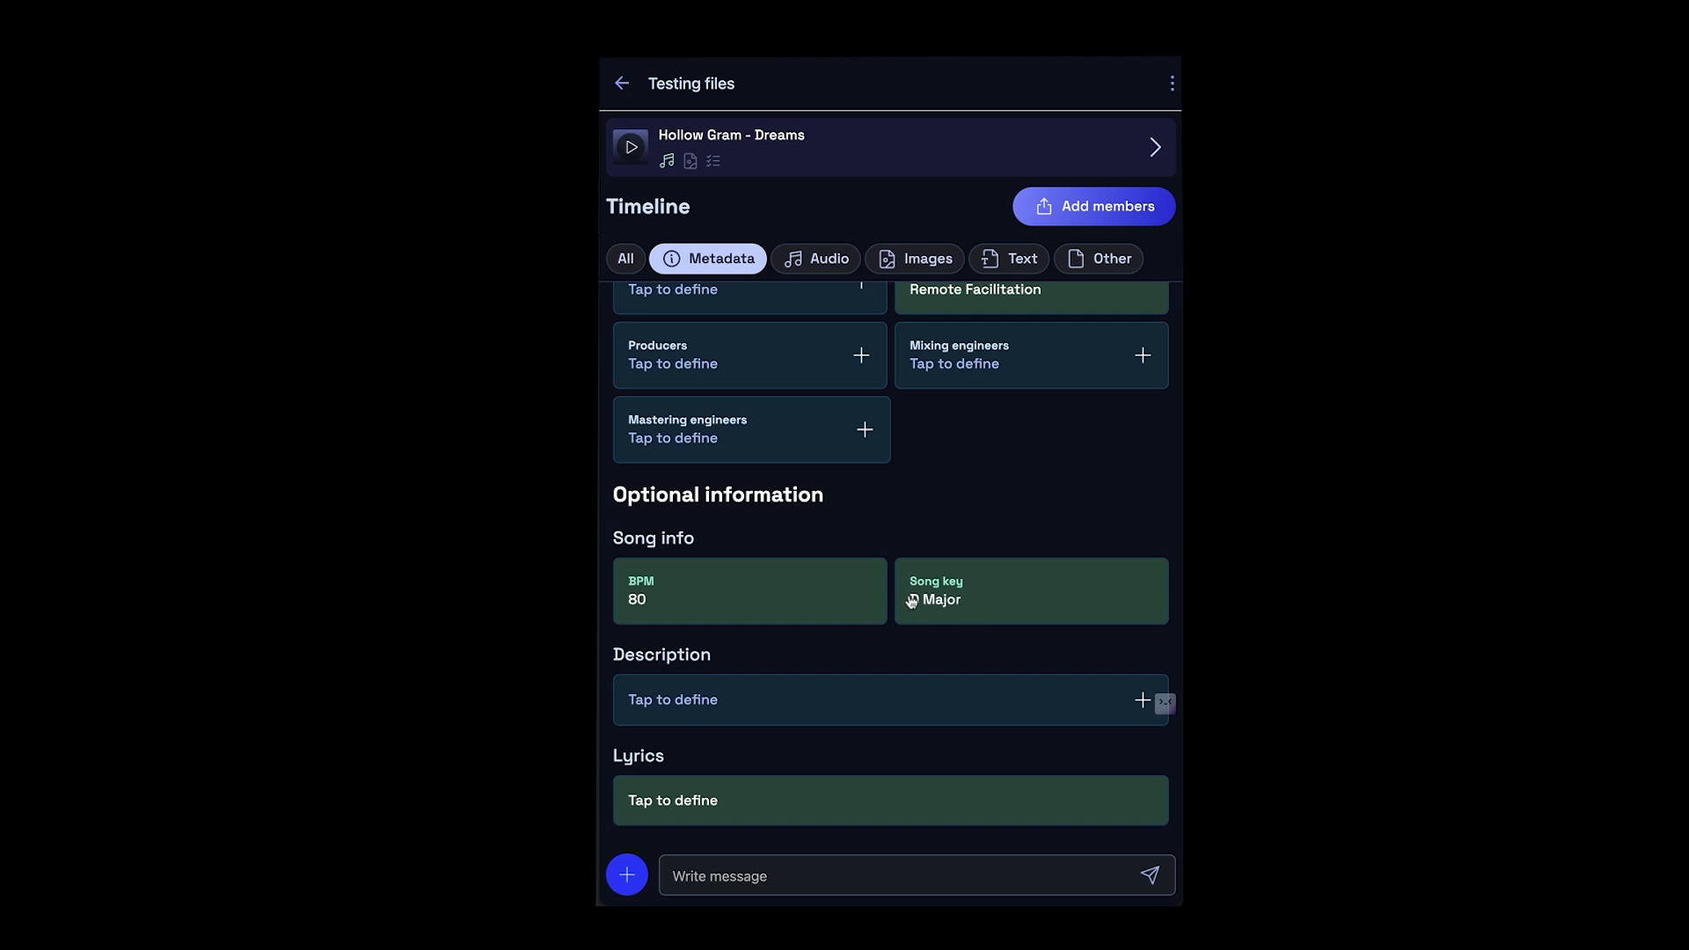
# - Reopen the song details, deselect Major for the song key, and save
pyautogui.click(925, 604)
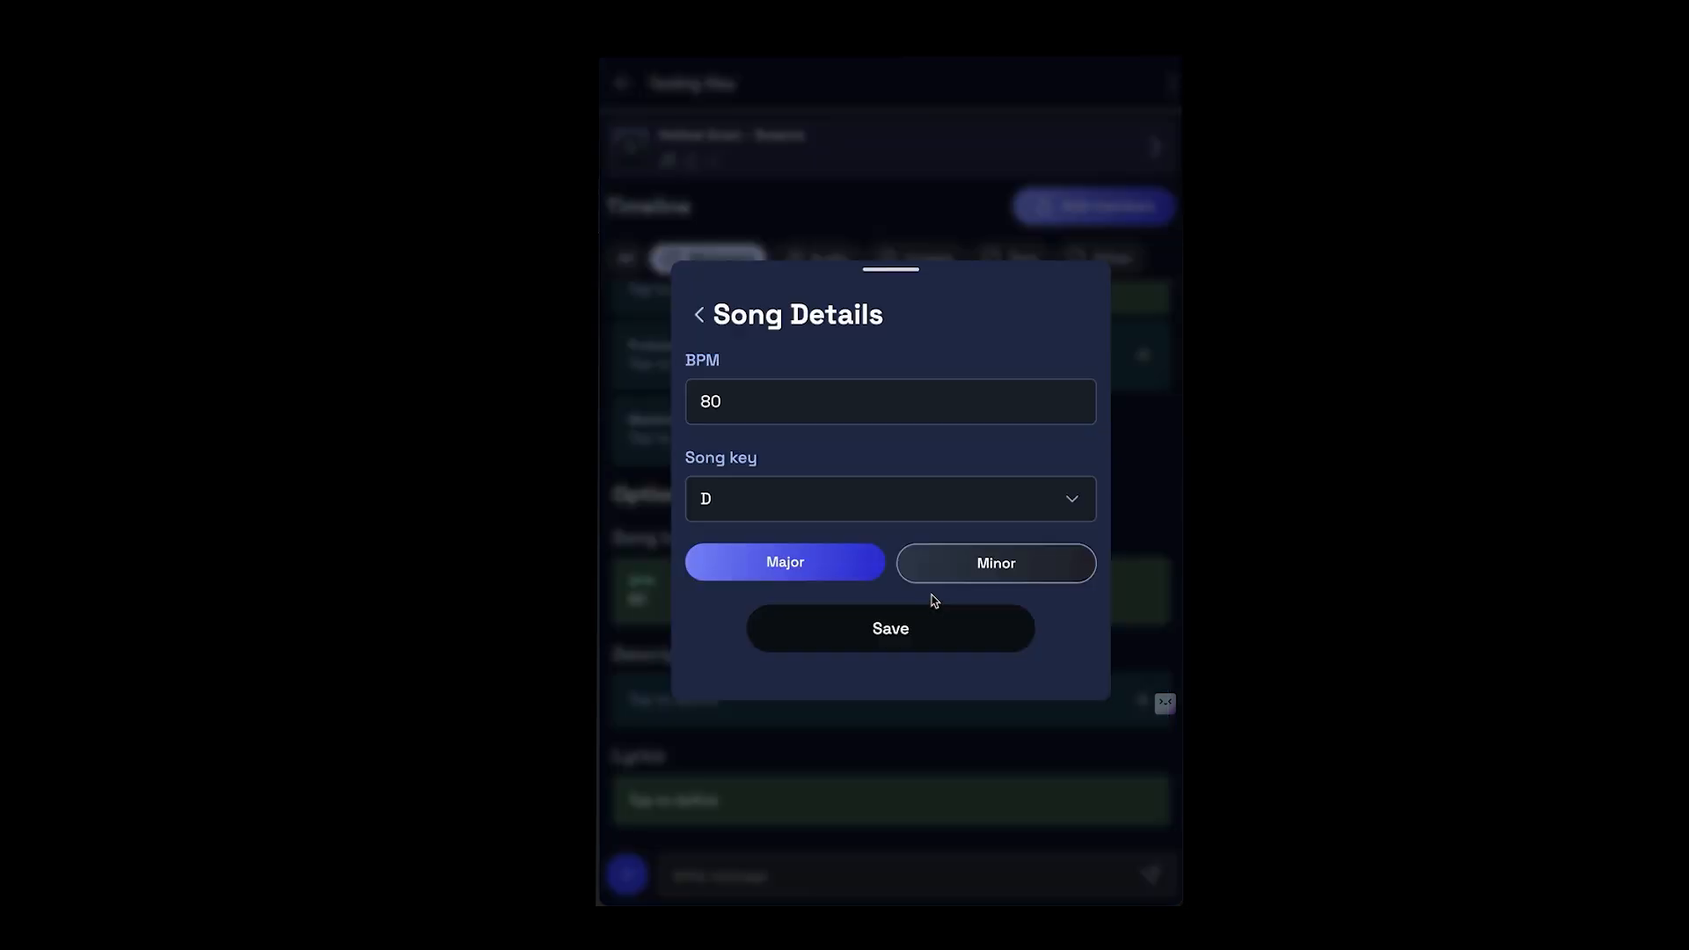
pyautogui.click(892, 632)
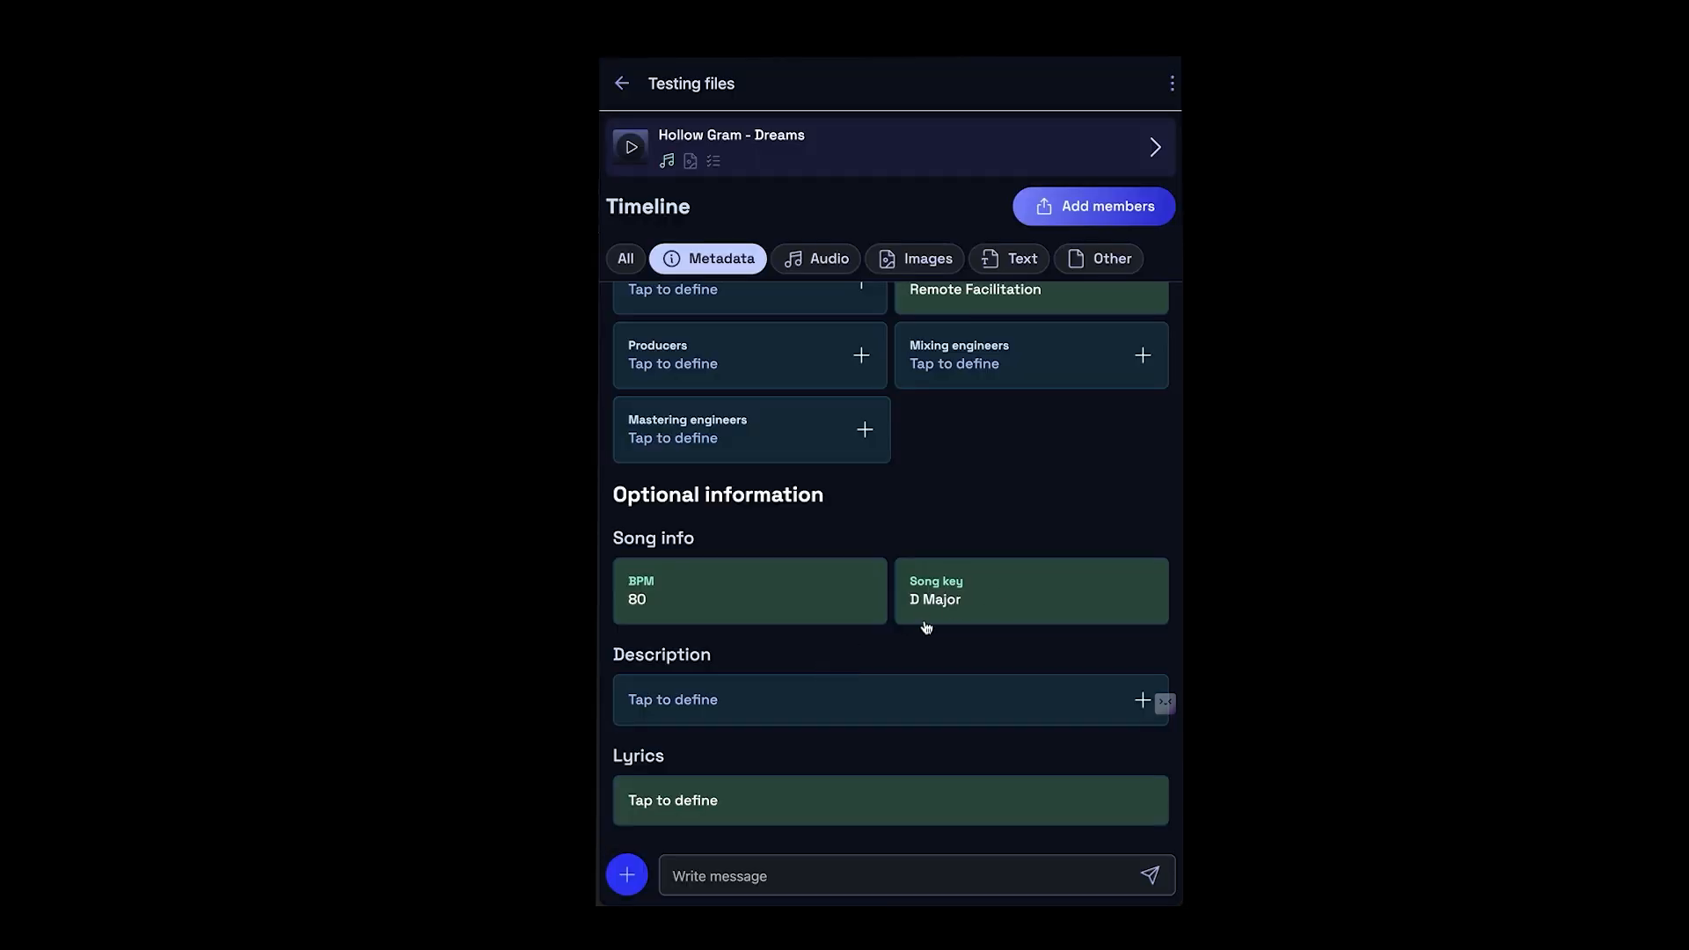
pyautogui.click(963, 611)
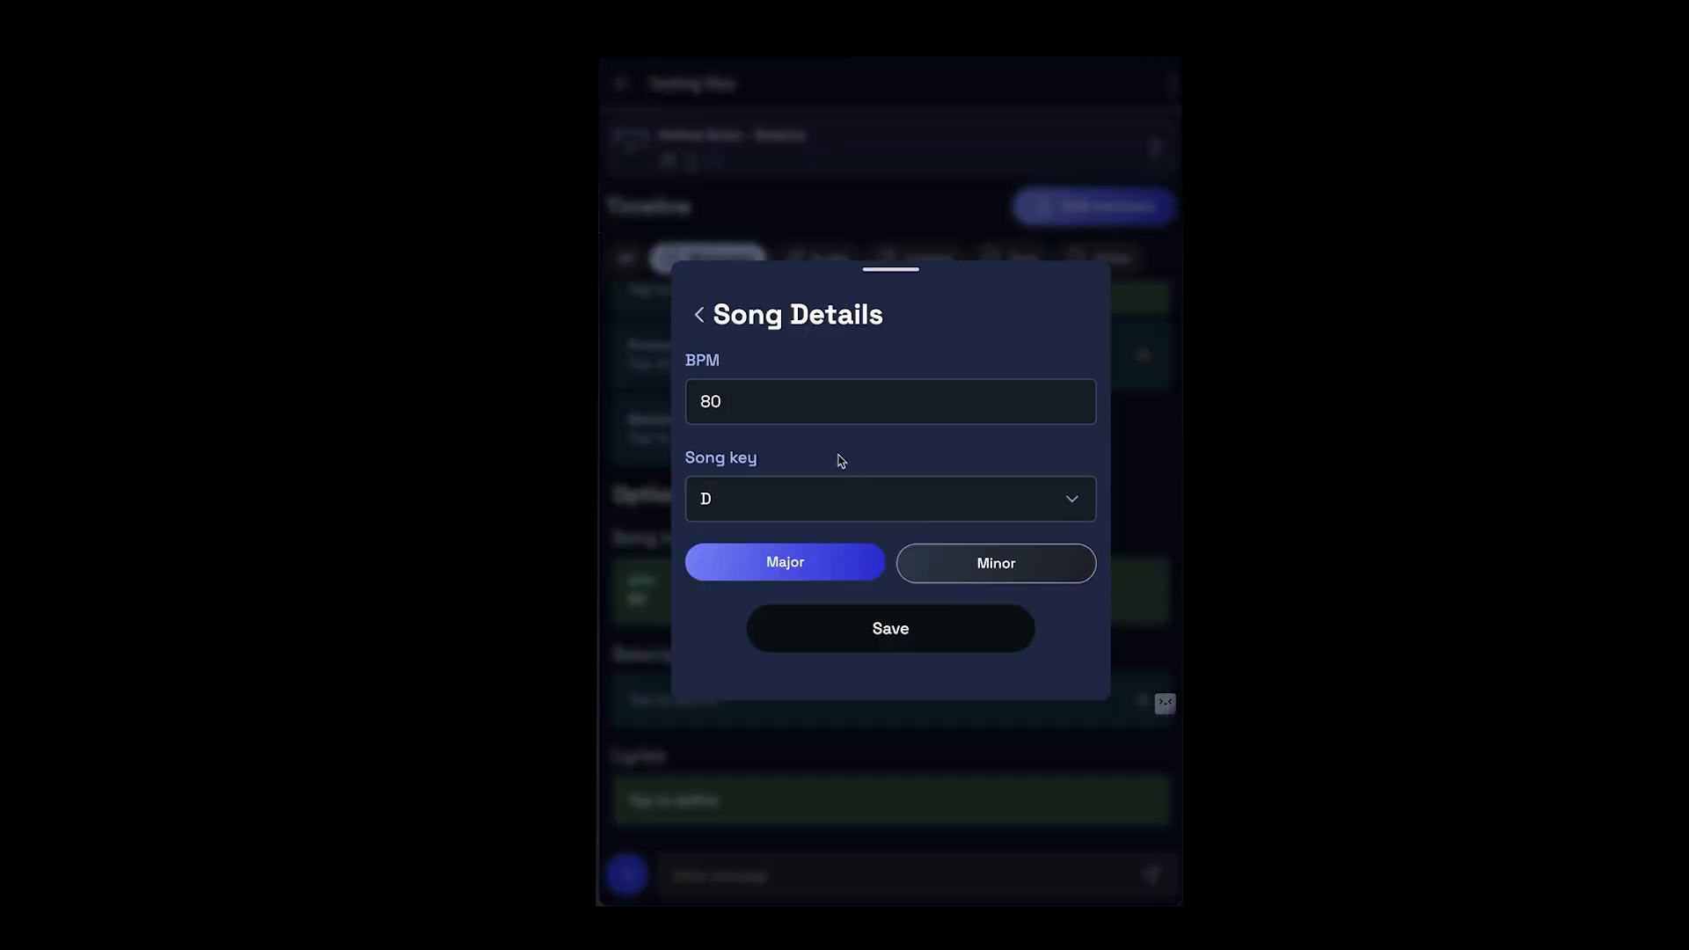
pyautogui.click(837, 493)
pyautogui.press('Escape')
pyautogui.click(860, 561)
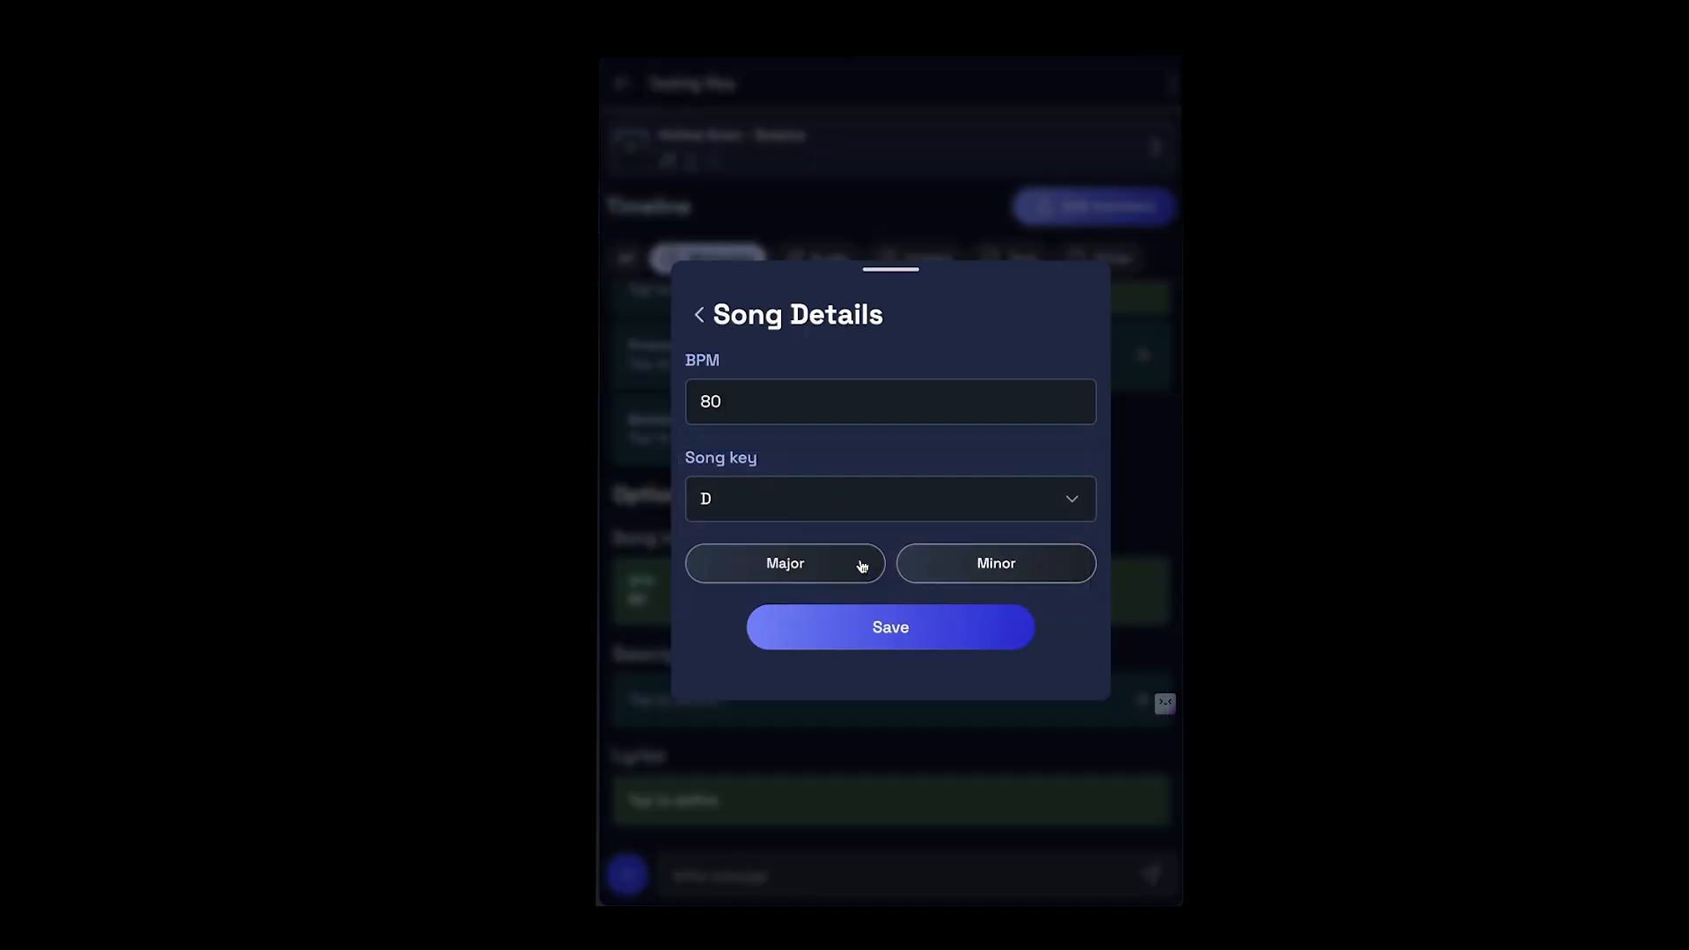
pyautogui.click(853, 618)
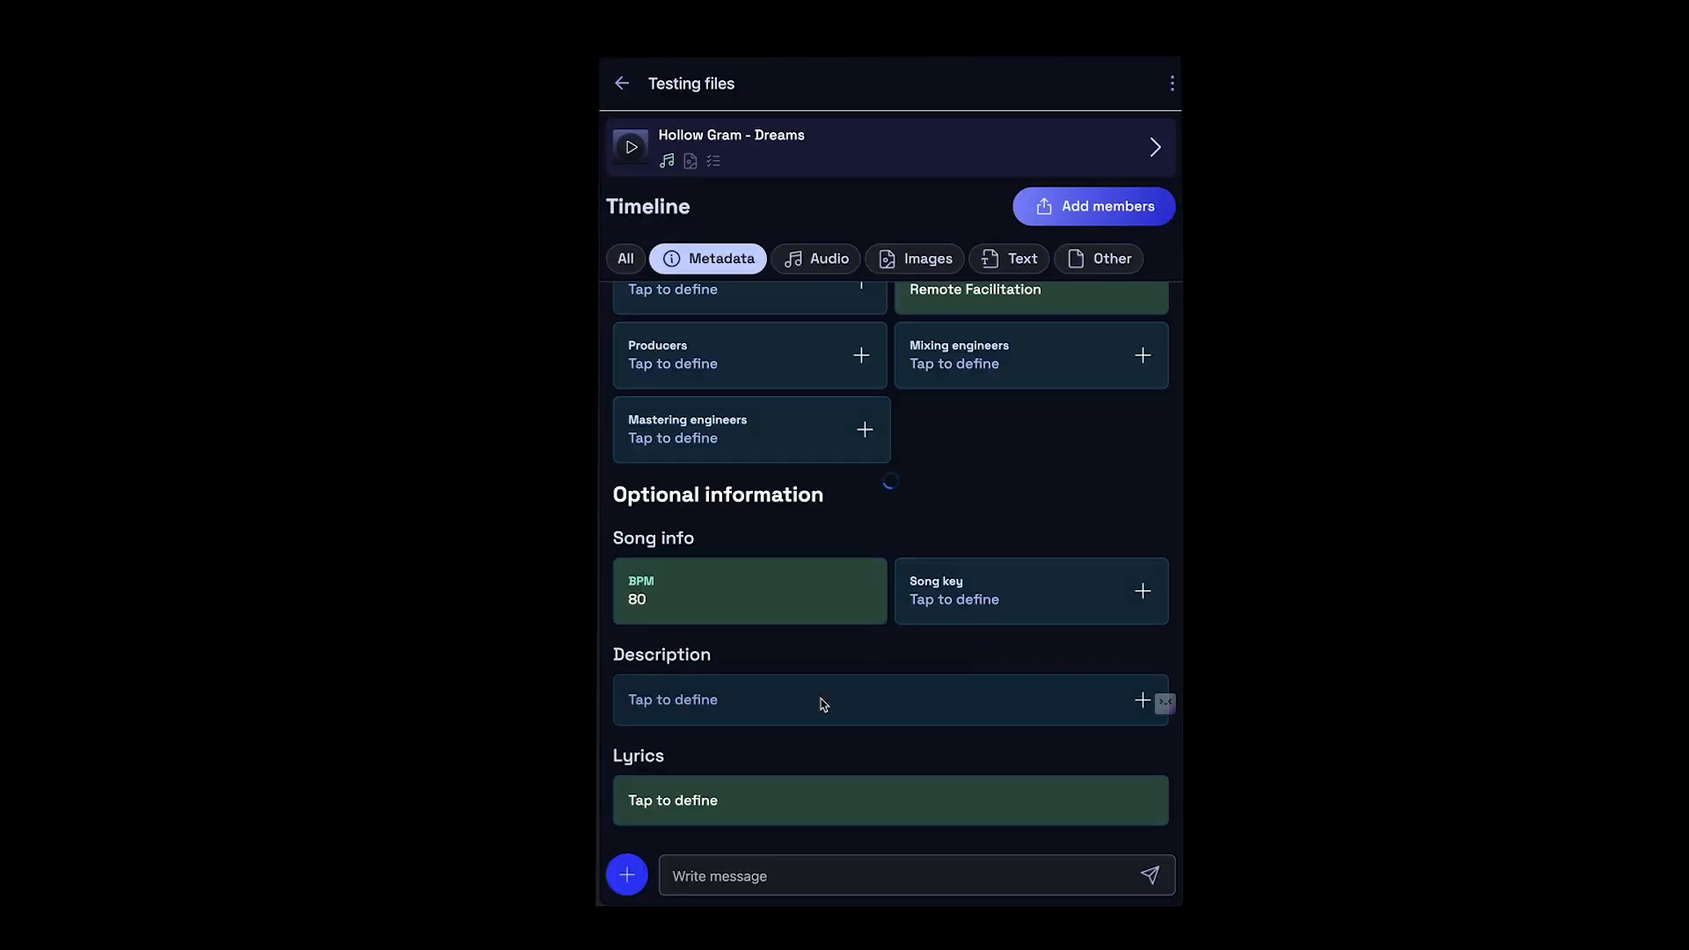
# - Begin the song description with the line "Song key: D# Major"
pyautogui.click(822, 701)
pyautogui.click(815, 475)
pyautogui.write('Song')
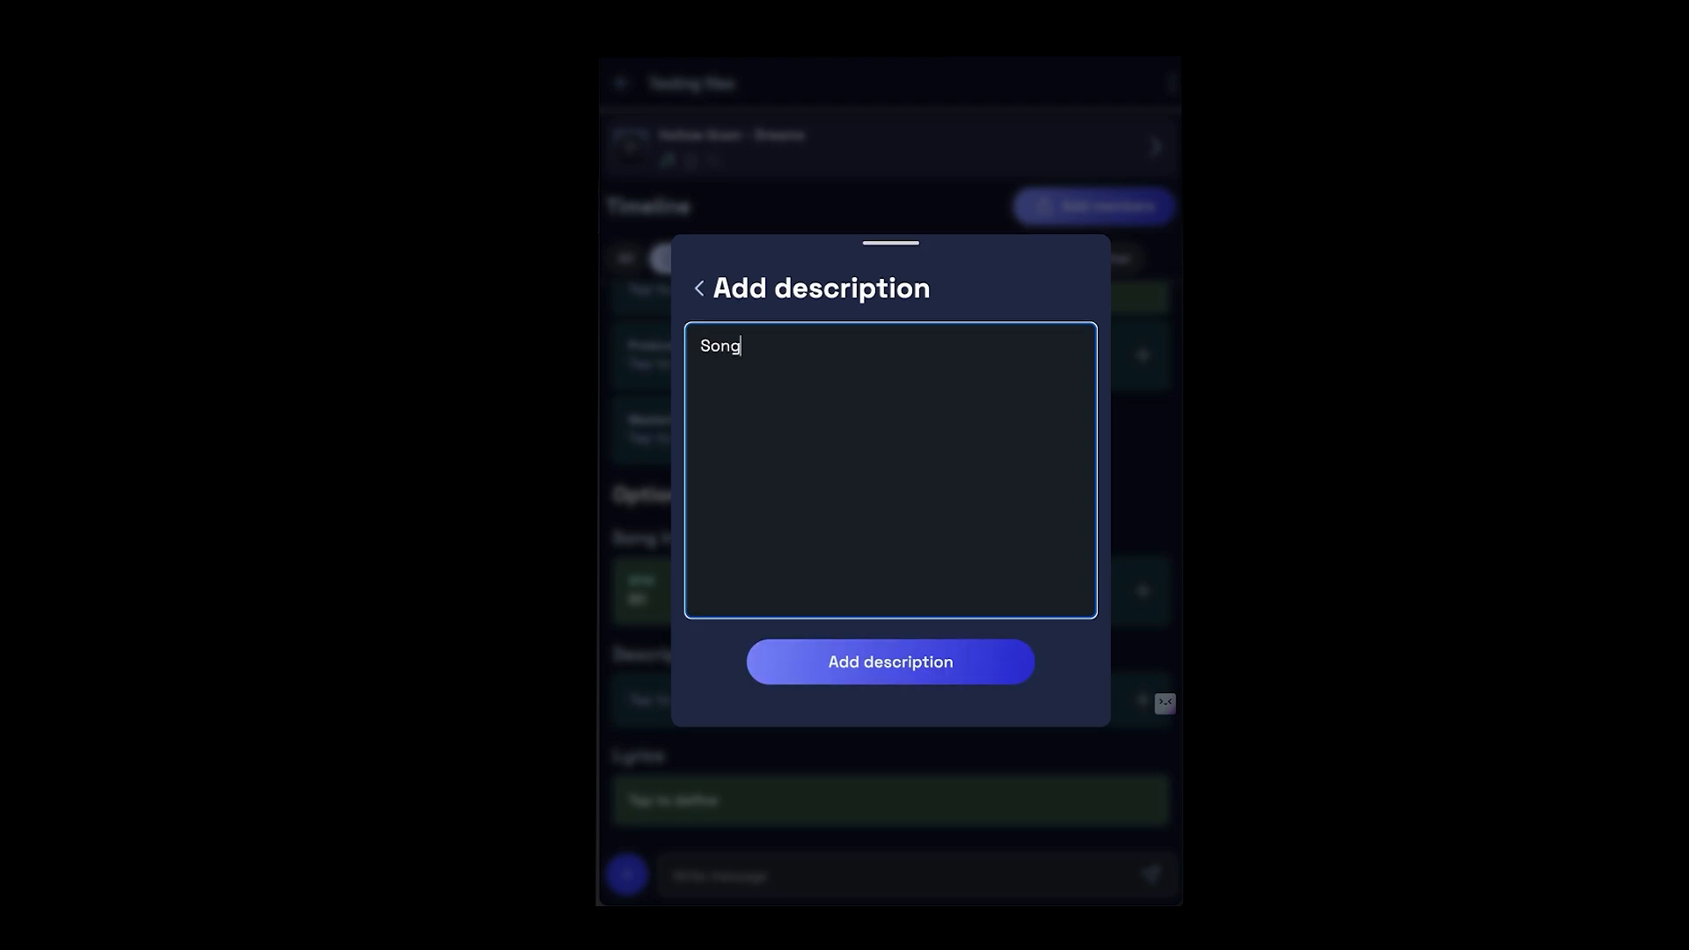
pyautogui.write(' key: D# Mino')
pyautogui.press('BackSpace')
pyautogui.press('BackSpace')
pyautogui.press('BackSpace')
pyautogui.write('ajor')
pyautogui.press('Return')
# - Add an "ISRC: XXXXXXX" line and a "Bassist:" line with the bassist's full name to the description, and save it
pyautogui.write('ISR')
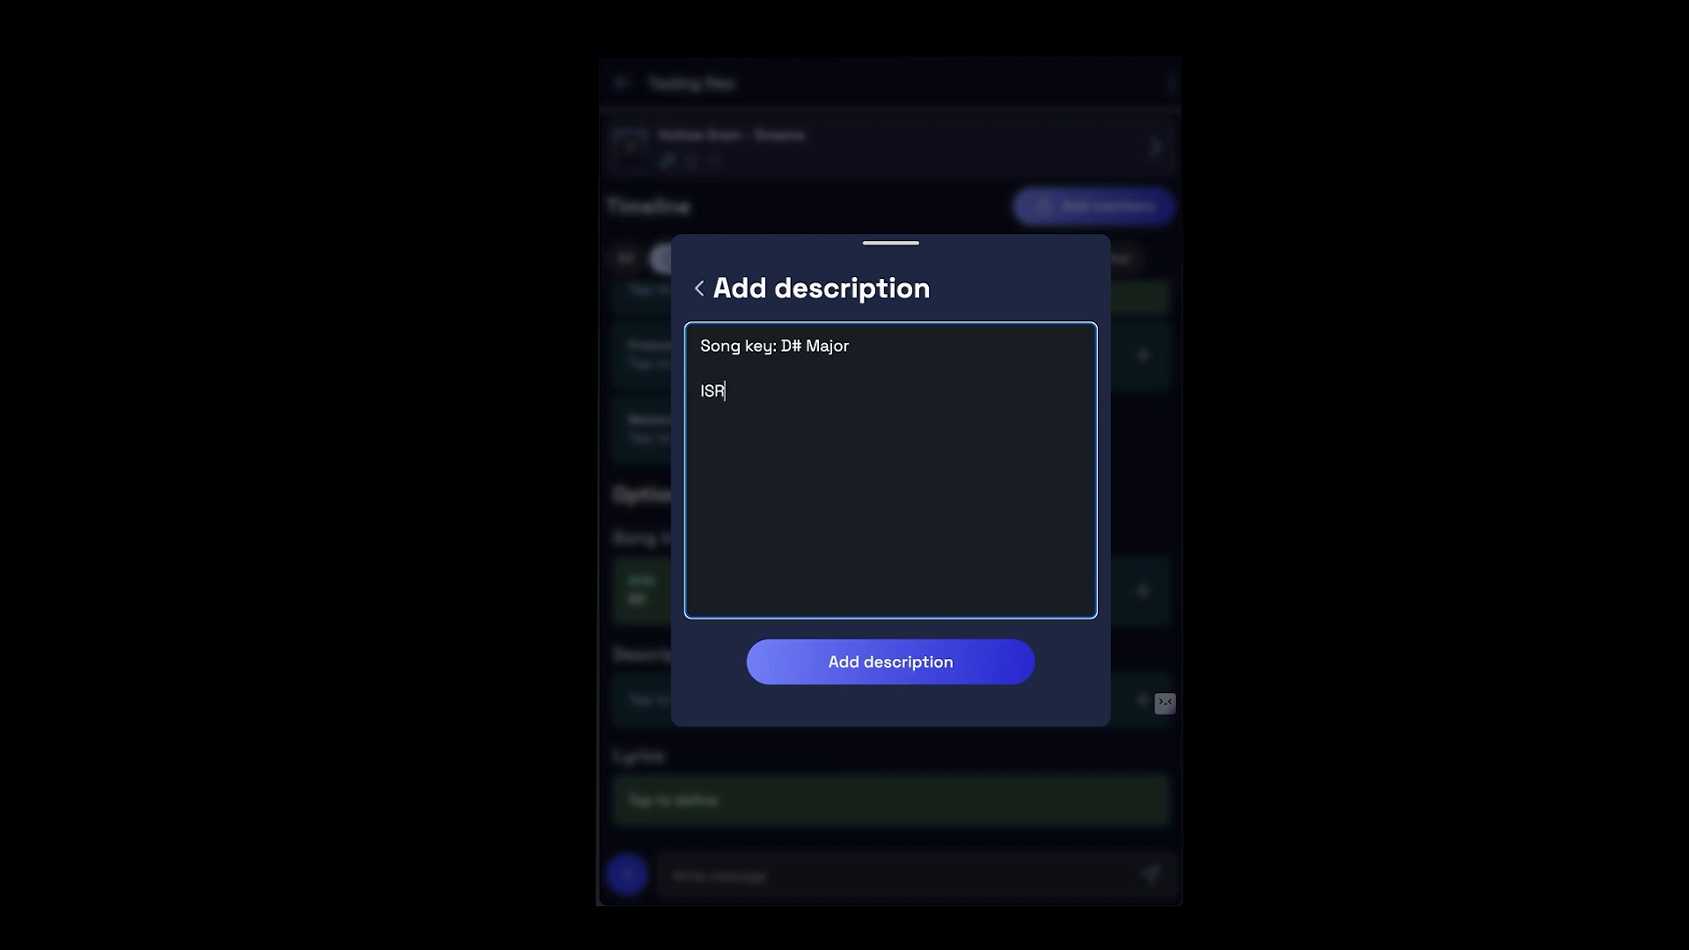
pyautogui.write('C: XXXXXXX')
pyautogui.press('Return')
pyautogui.write('Bassist:')
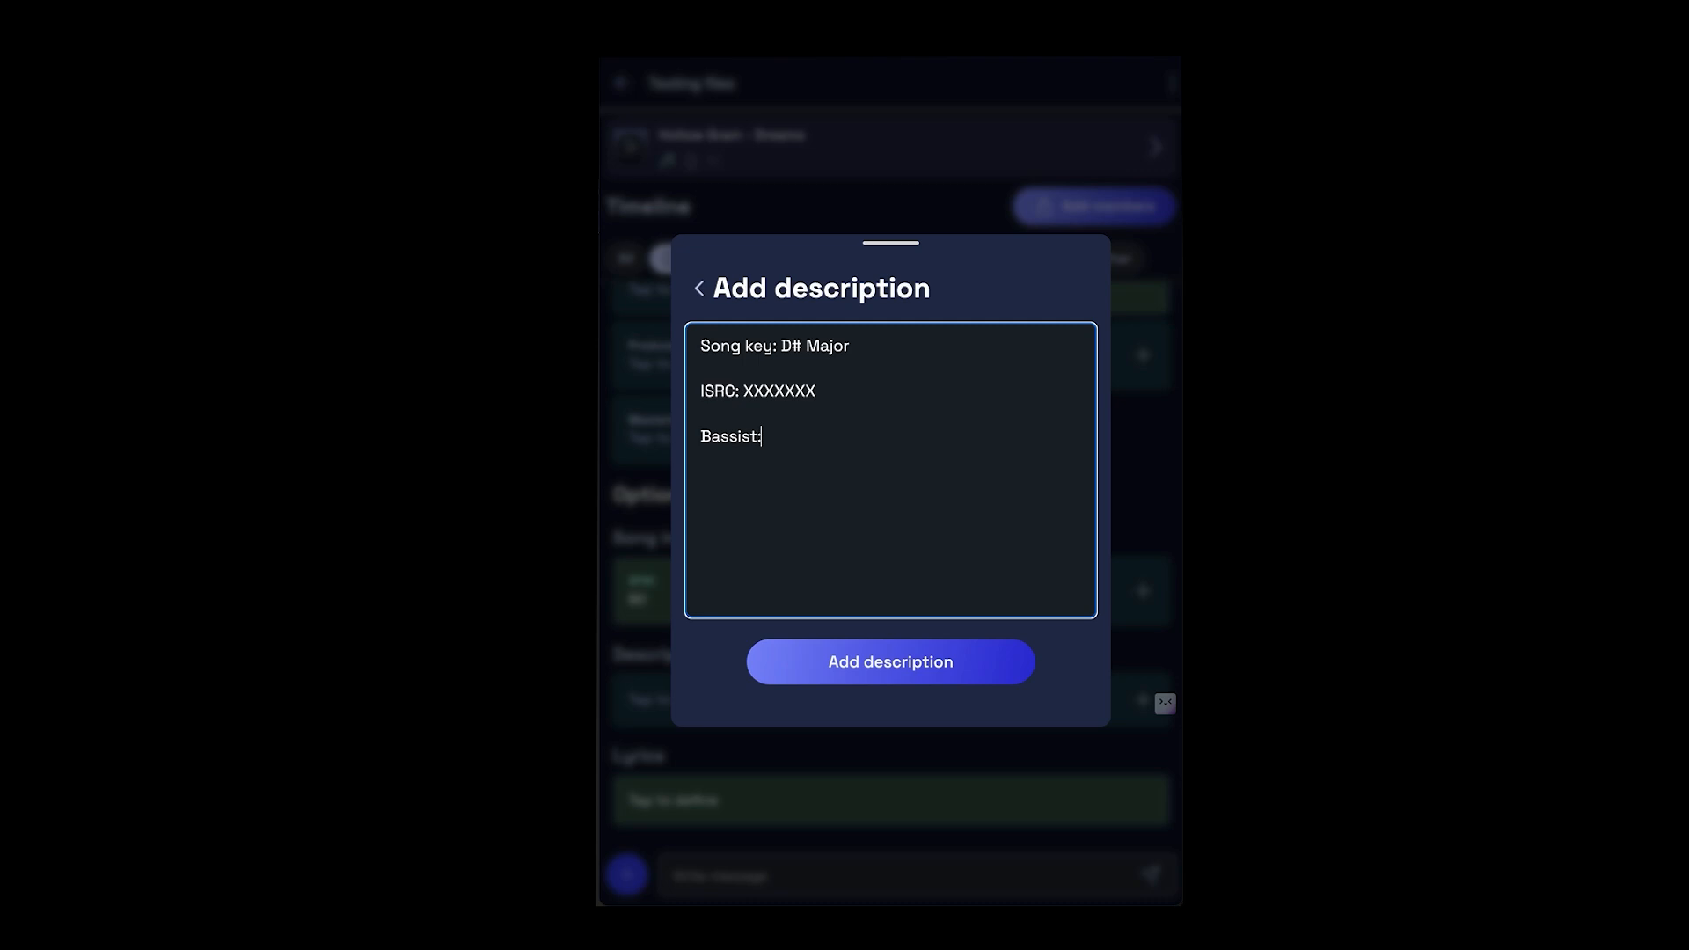
pyautogui.write(' John Smith')
pyautogui.click(935, 664)
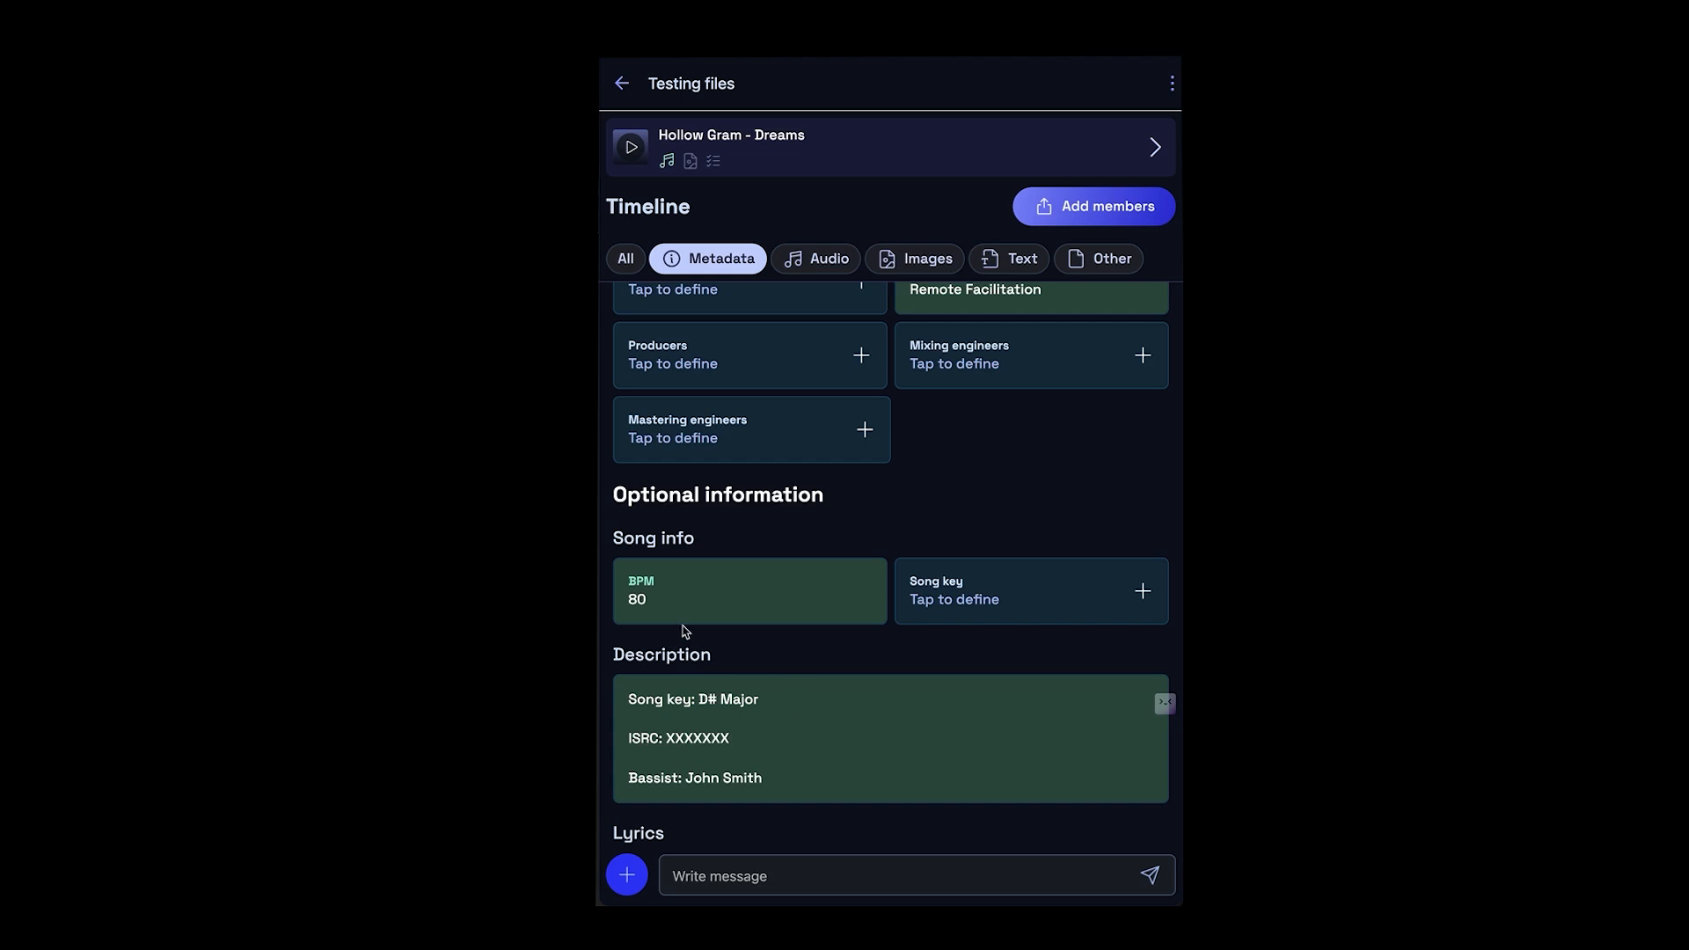
# - Open the project's release page and bring up the options for publishing the draft on the web
pyautogui.scroll(-1, 850, 585)
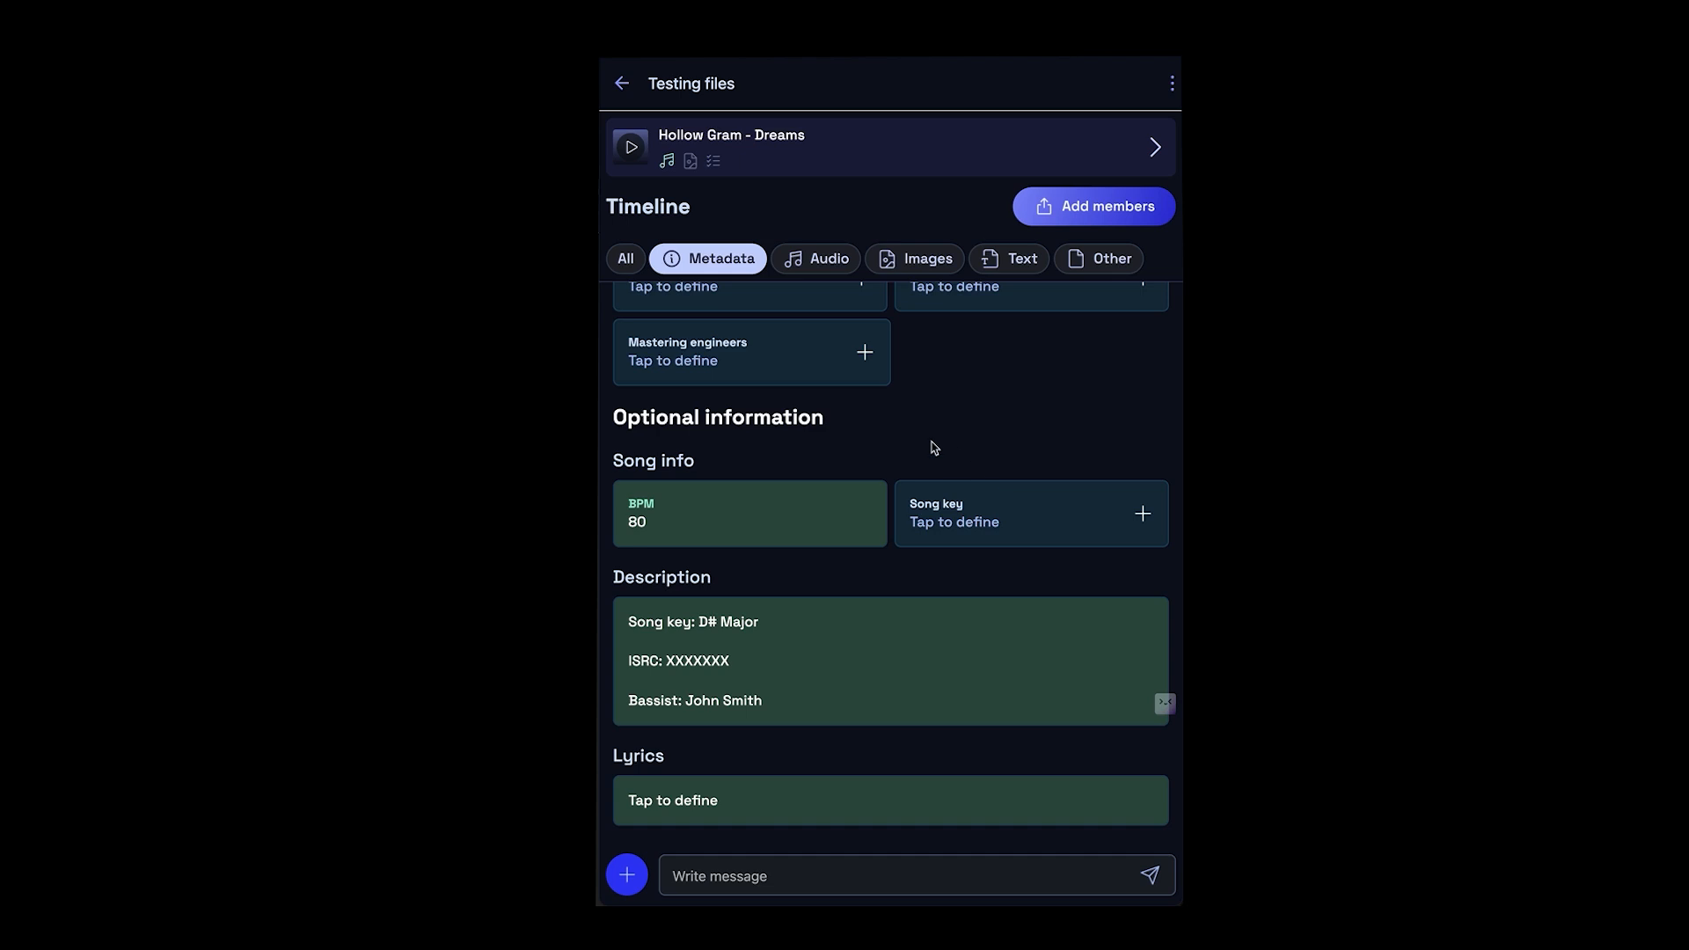
pyautogui.scroll(8, 934, 448)
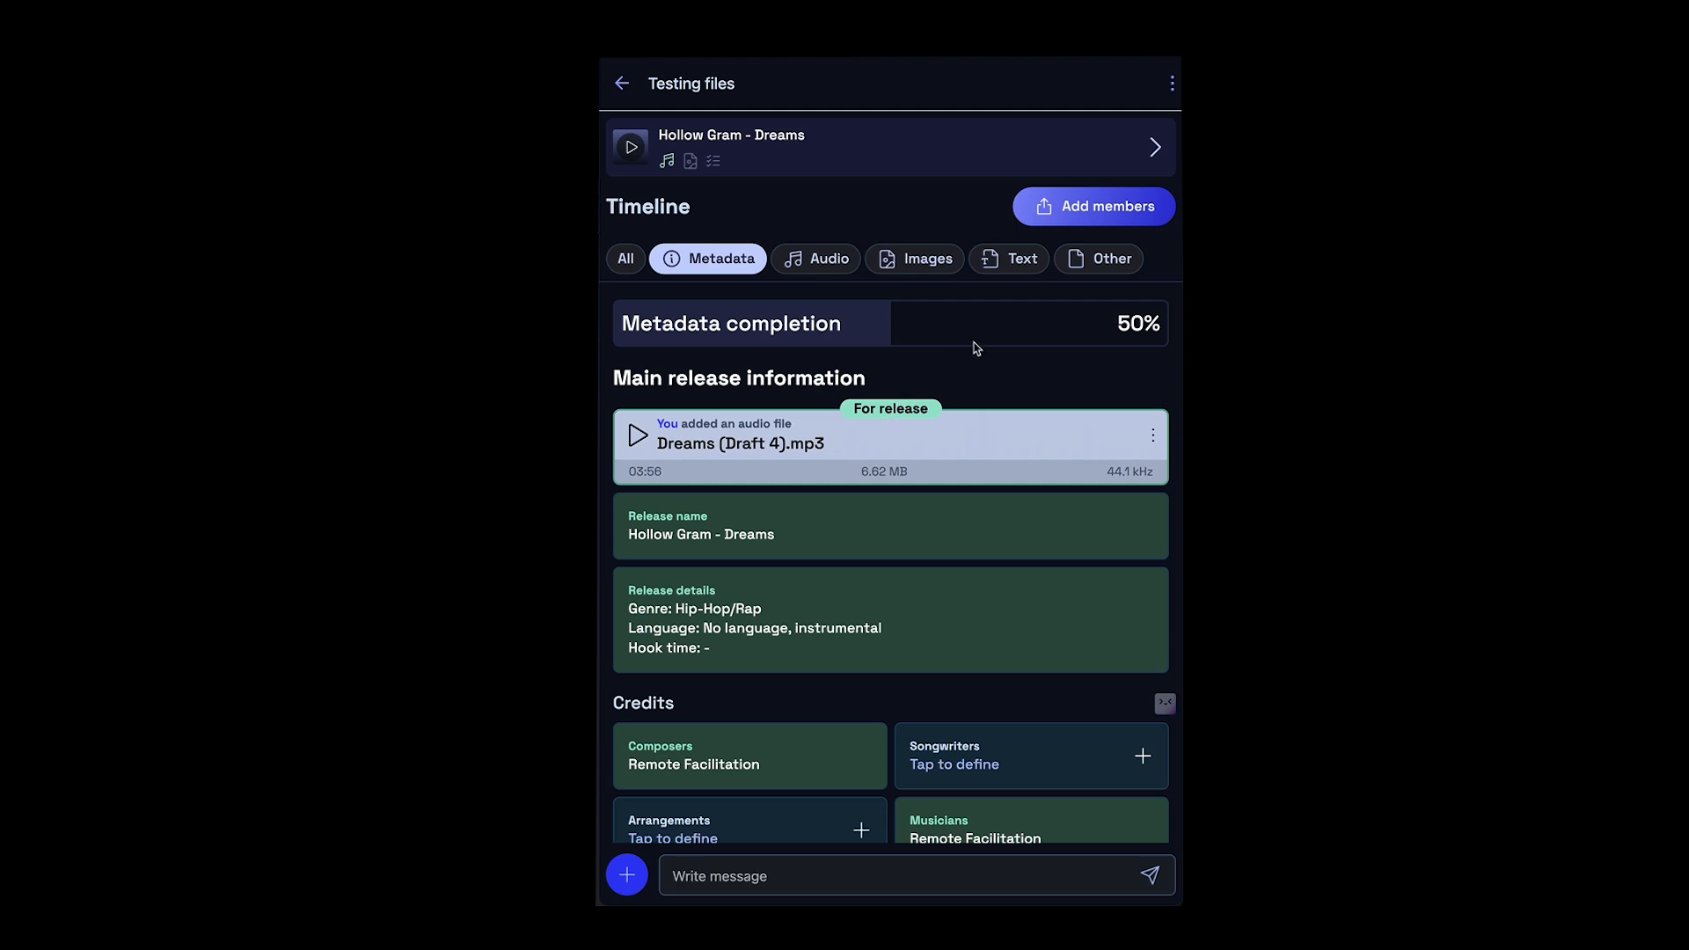
pyautogui.click(863, 153)
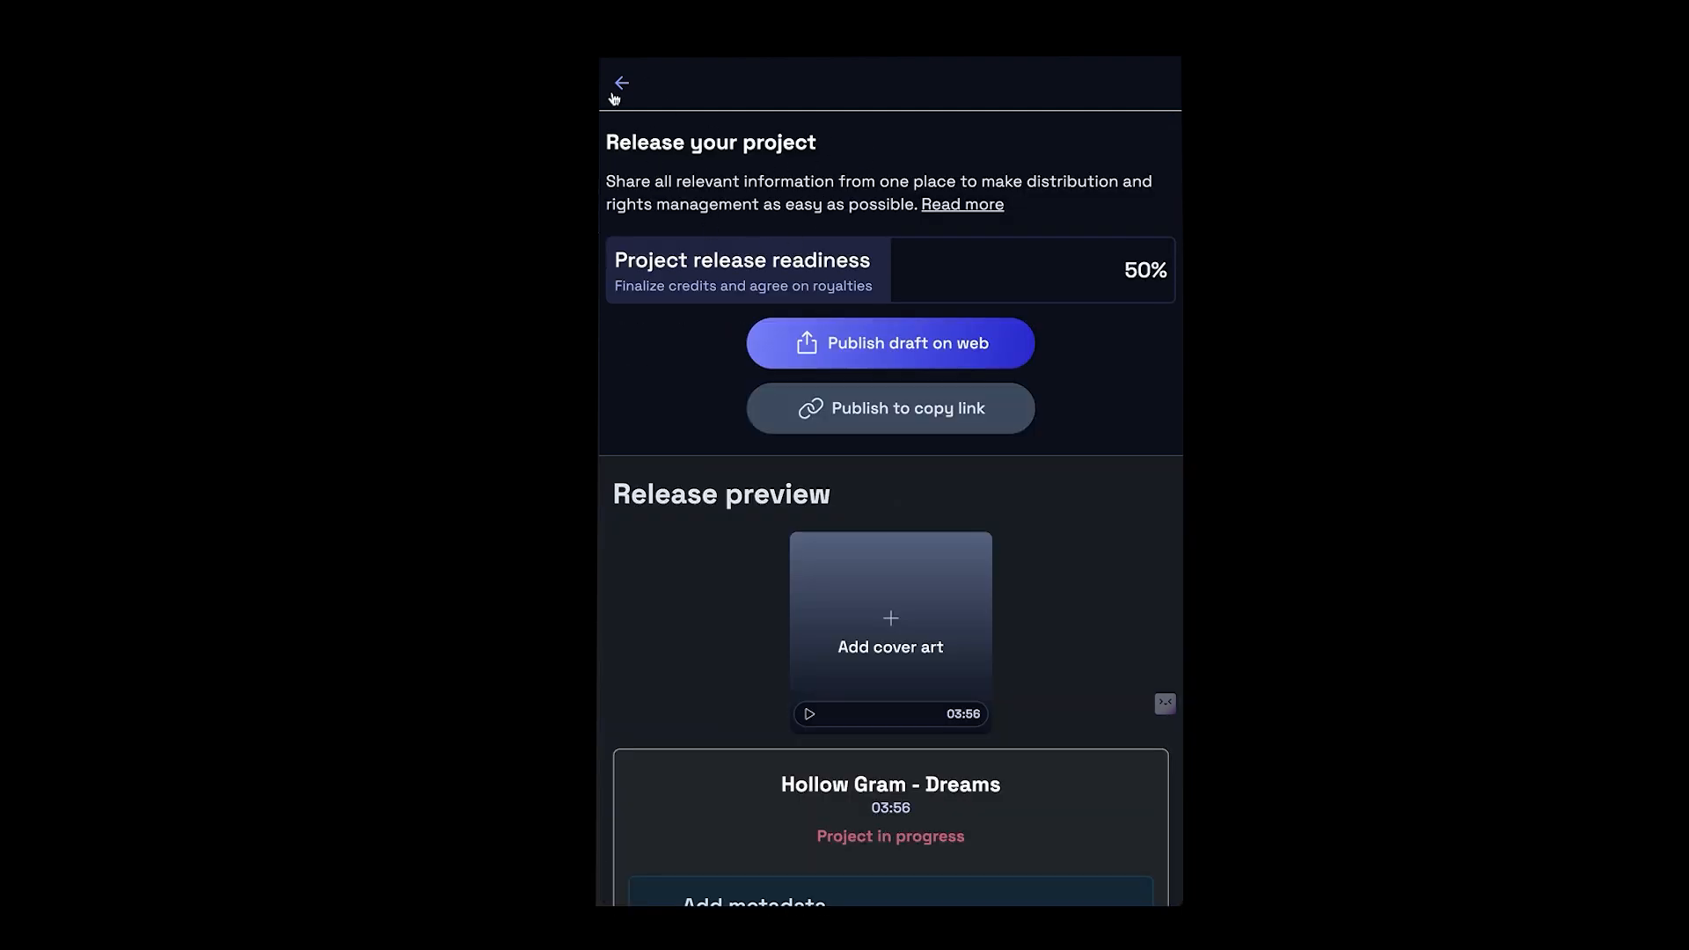
pyautogui.click(802, 354)
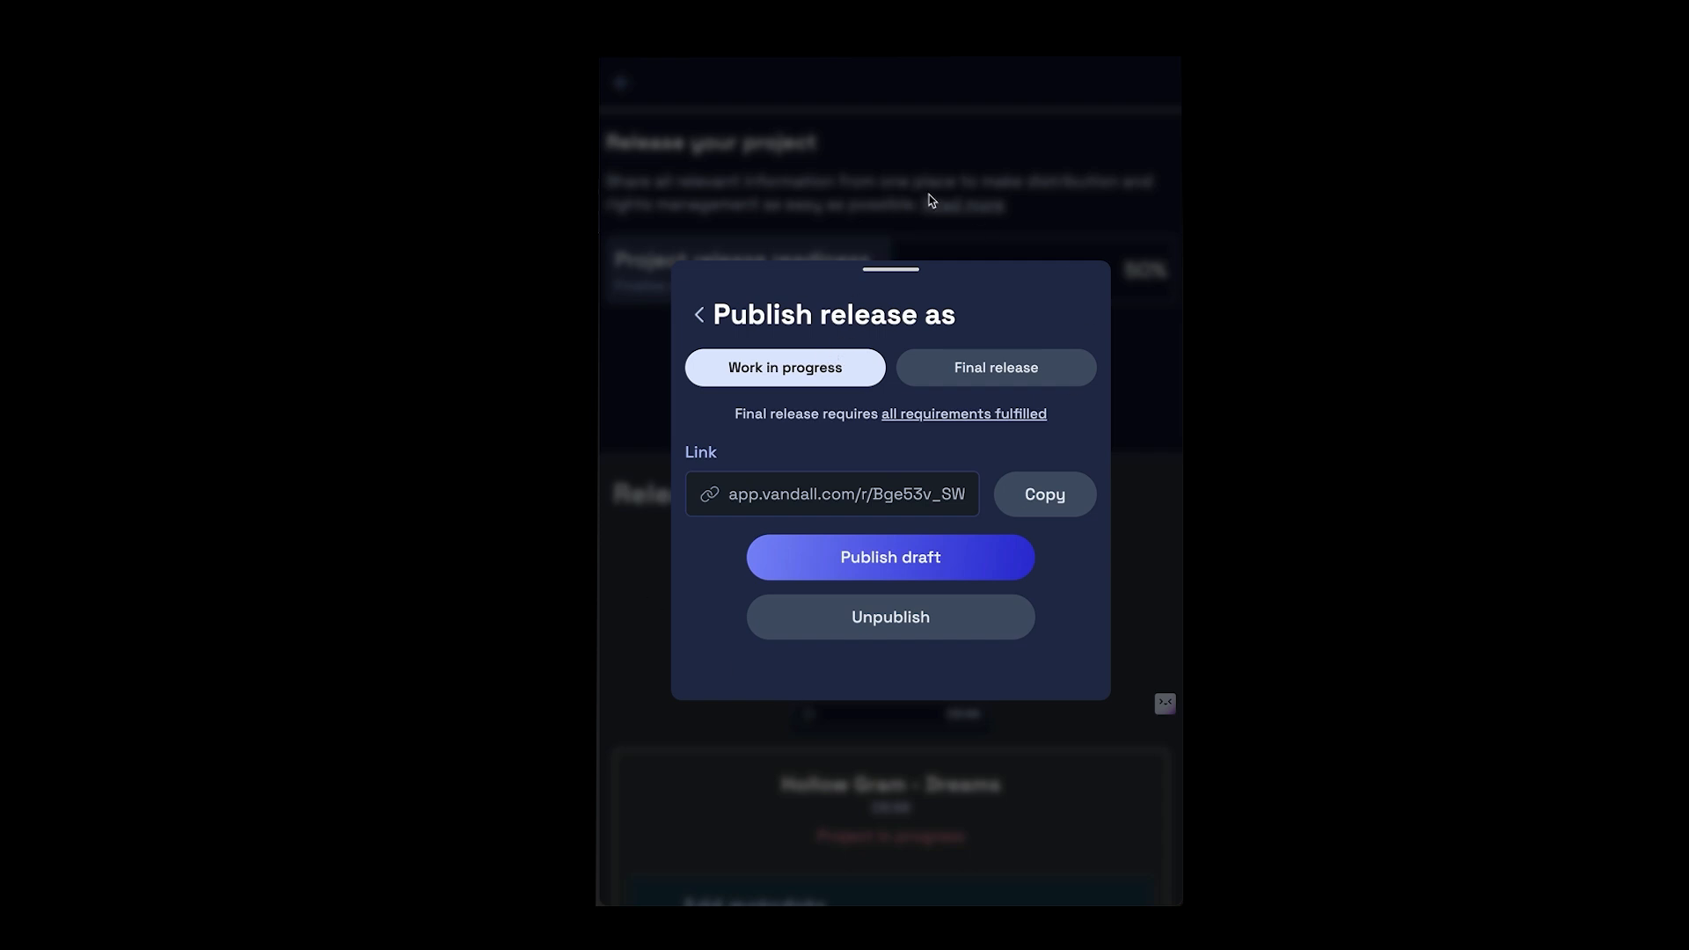